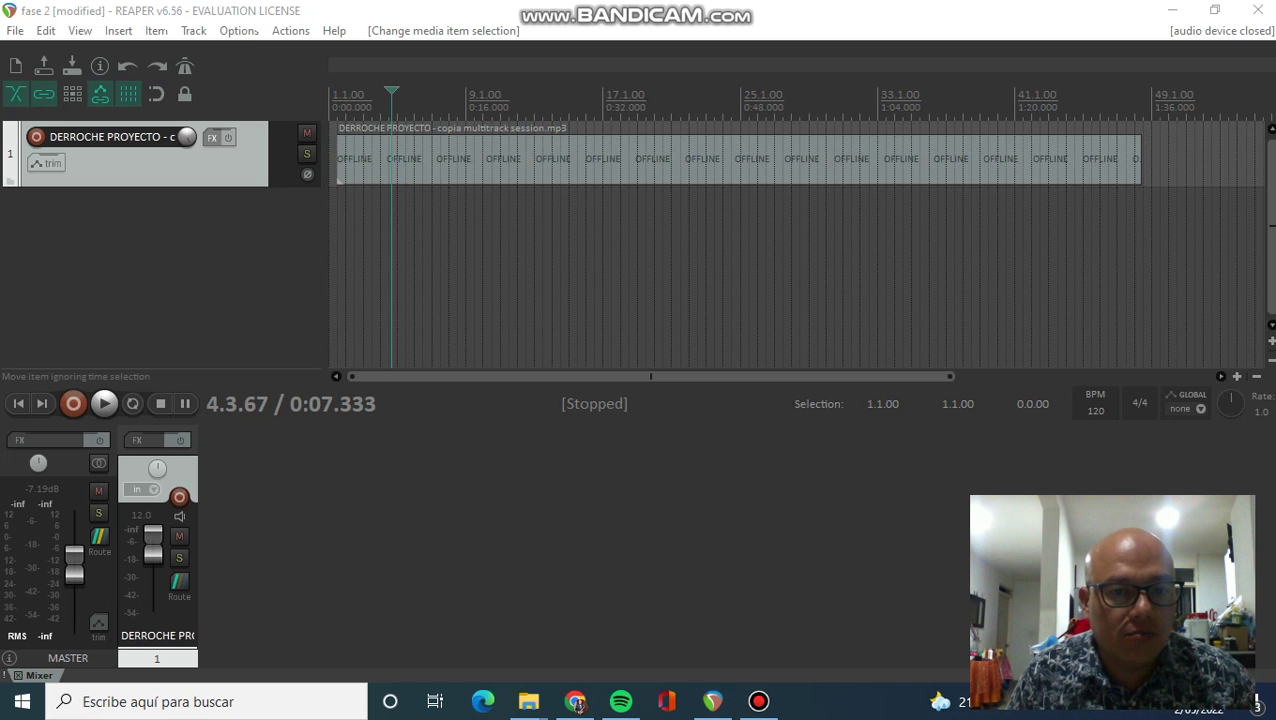
# Review the media item properties of the audio item on track 1.
pyautogui.click(375, 175)
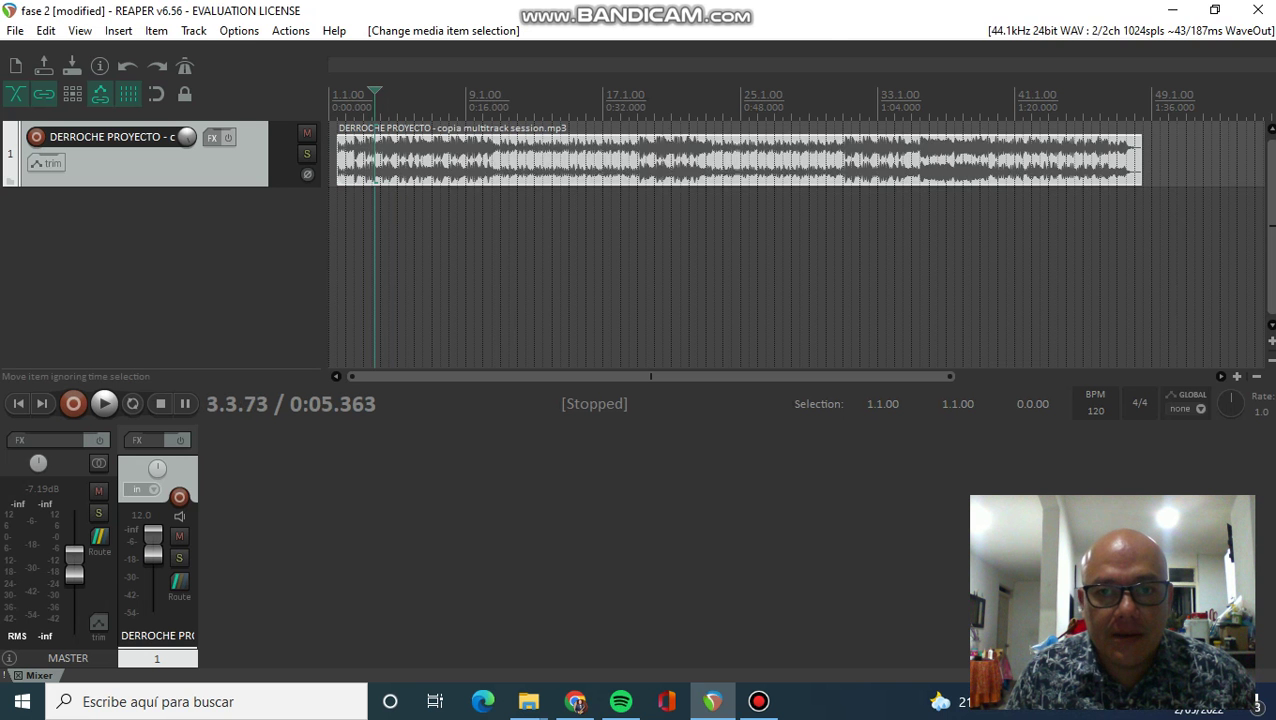
pyautogui.doubleClick(400, 160)
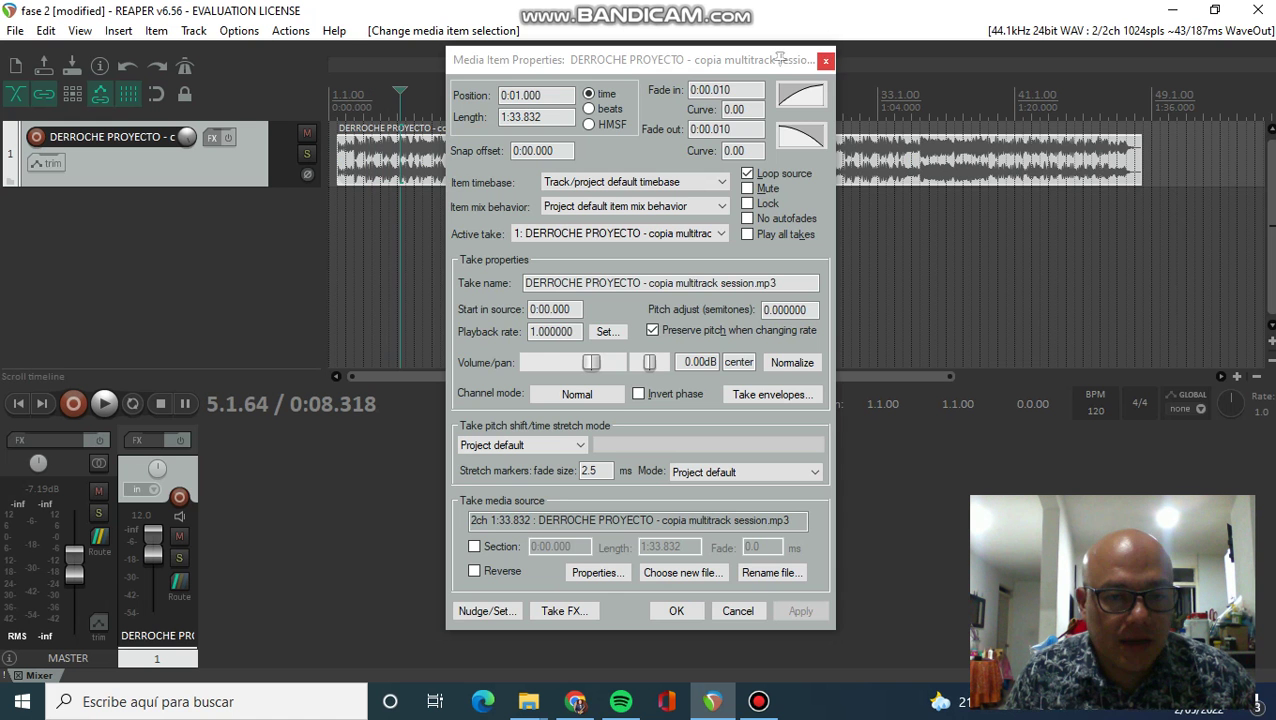
pyautogui.click(826, 60)
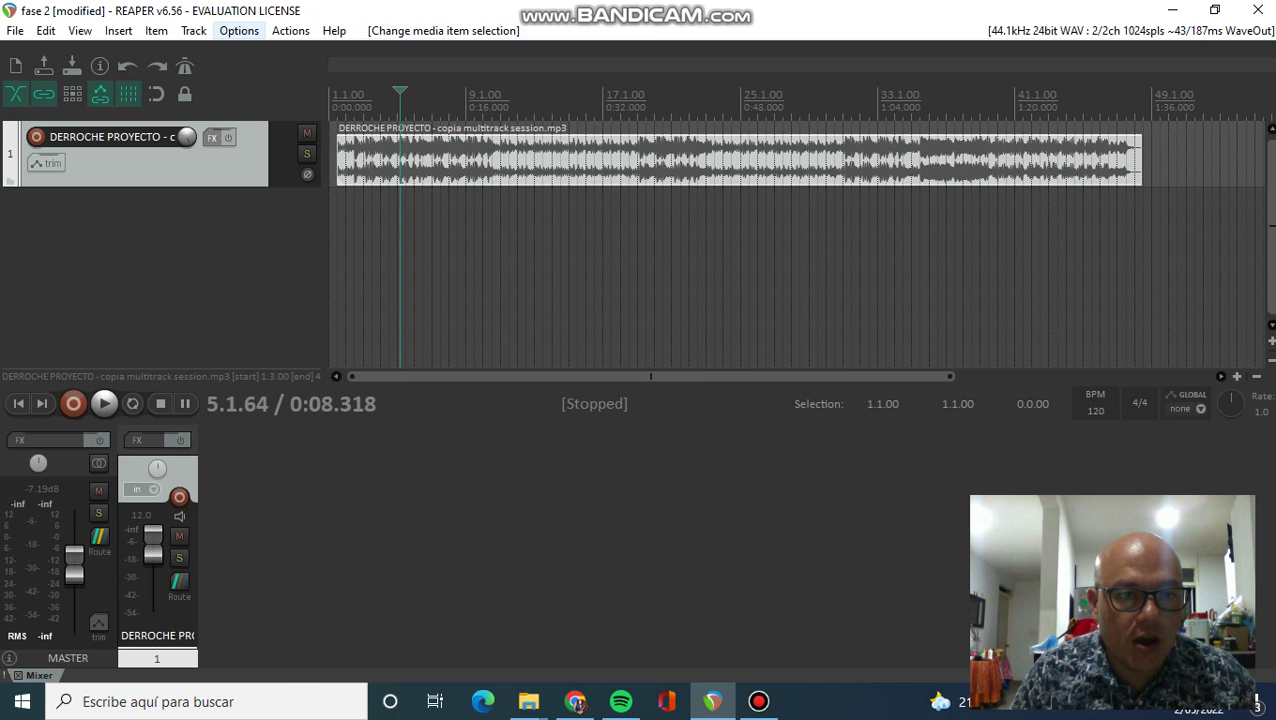
# Open the audio device preferences and review the available audio systems.
pyautogui.click(239, 30)
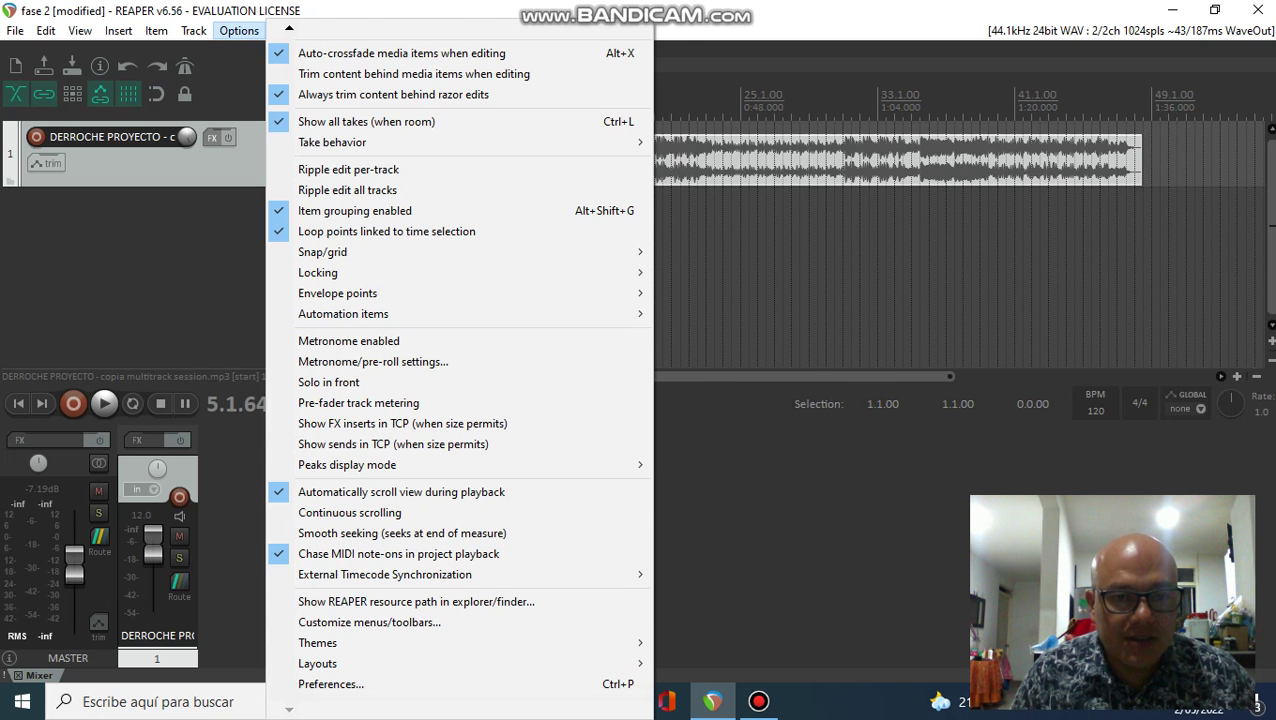
pyautogui.click(330, 684)
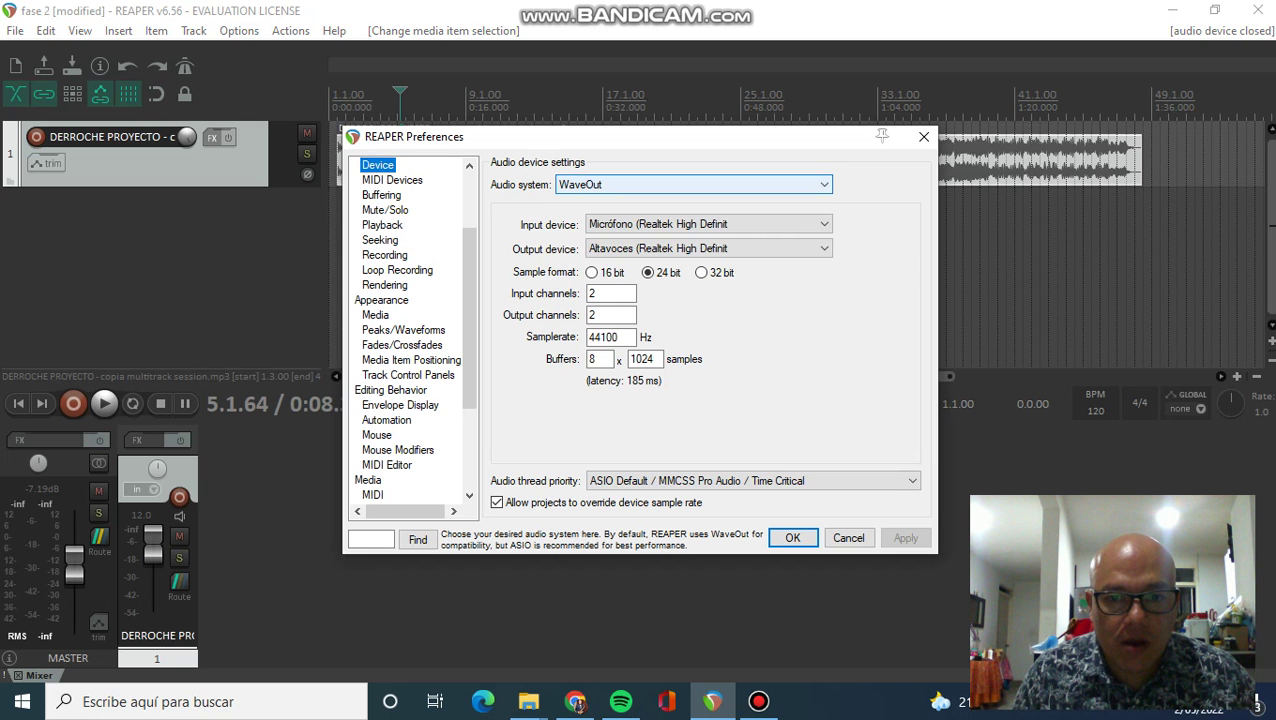
pyautogui.hotkey('alt', 'Down')
pyautogui.press('Up')
pyautogui.press('Up')
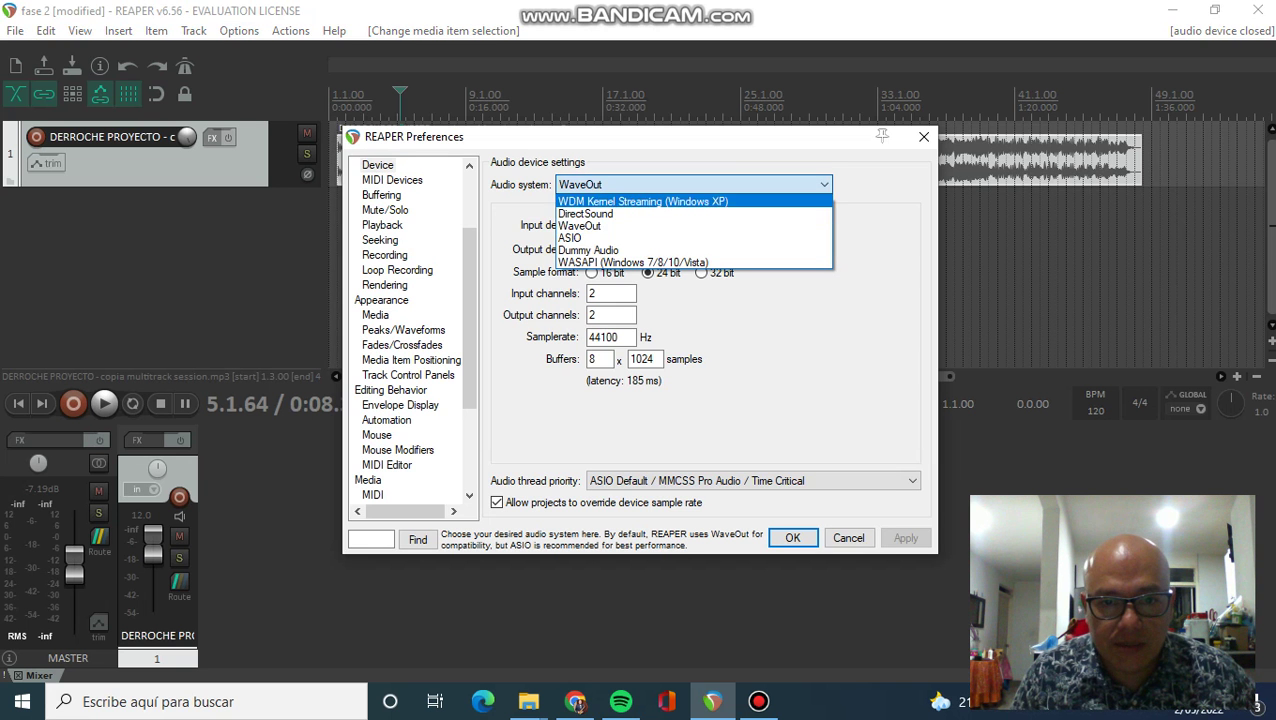
pyautogui.press('Down')
pyautogui.press('Down')
pyautogui.press('Down')
pyautogui.press('Down')
pyautogui.press('Up')
pyautogui.press('Up')
pyautogui.press('Up')
pyautogui.press('Up')
pyautogui.press('Escape')
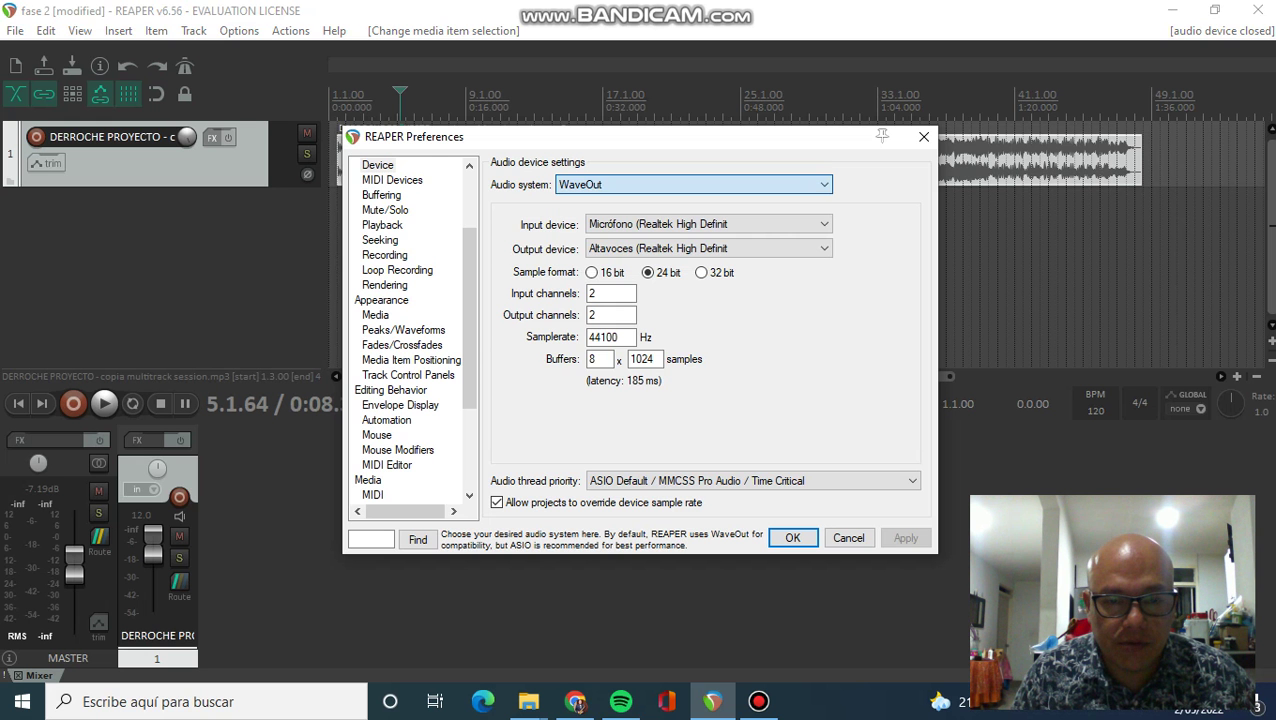
# Examine the input and output devices, sample format, channel counts, sample rate and buffer settings for the audio device.
pyautogui.press('Tab')
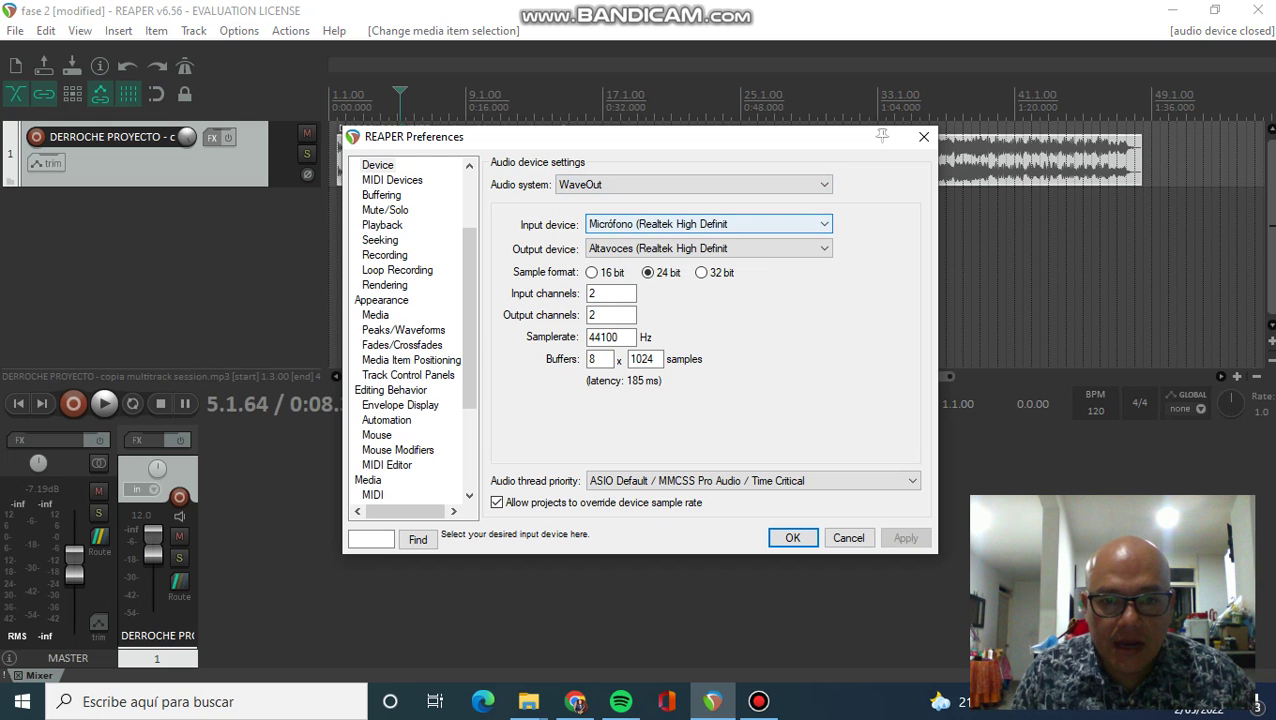
pyautogui.press('Tab')
pyautogui.press('Tab')
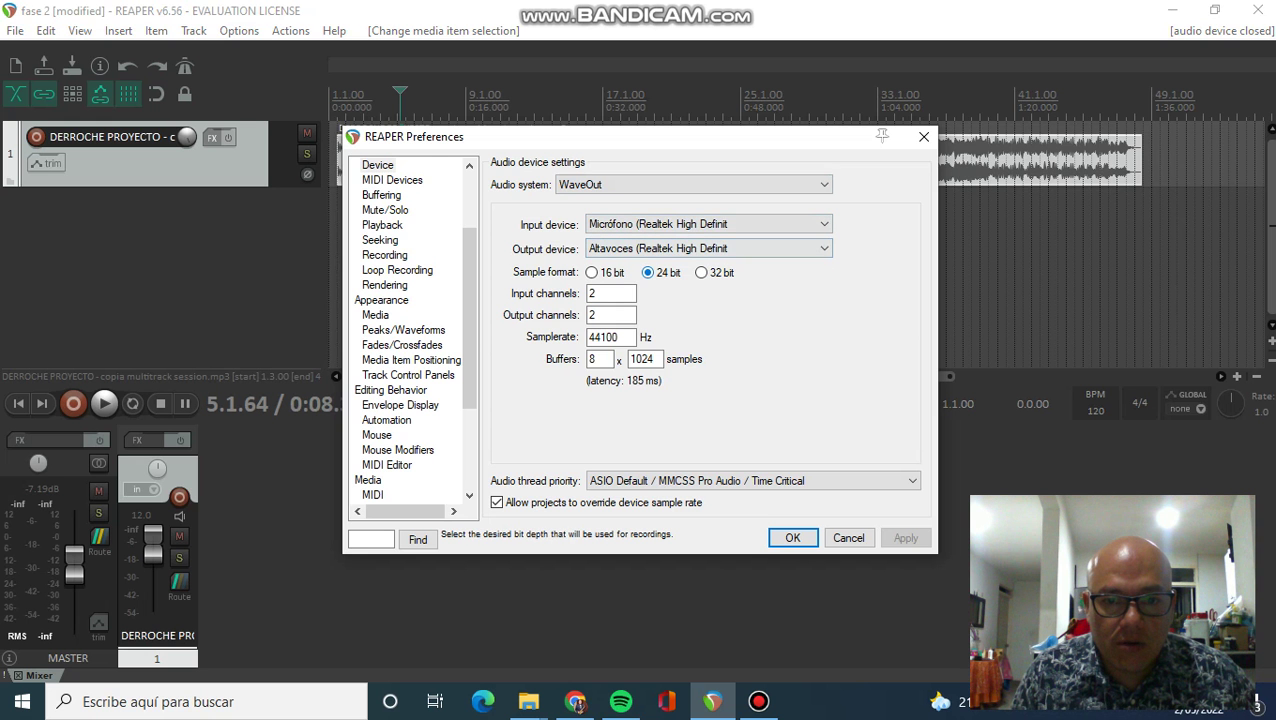
pyautogui.press('Tab')
pyautogui.press('Tab')
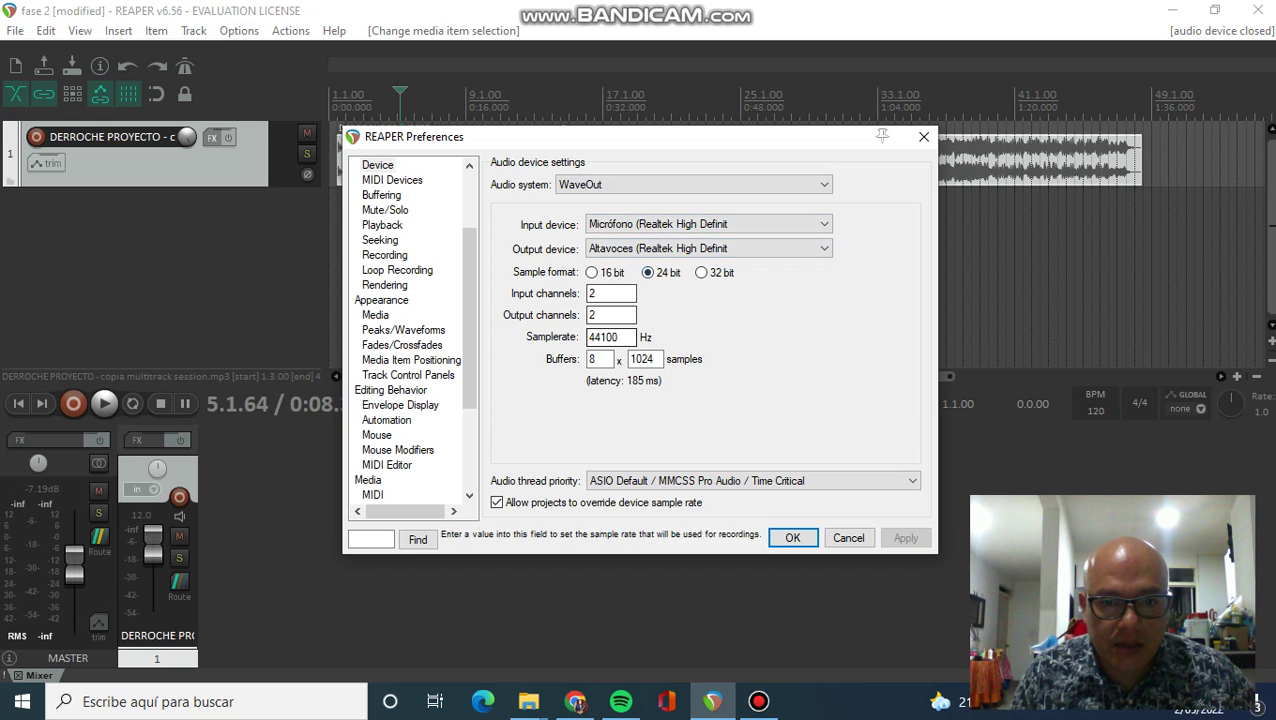
pyautogui.press('Tab')
pyautogui.hotkey('shift', 'Tab')
pyautogui.hotkey('shift', 'Tab')
pyautogui.hotkey('shift', 'Tab')
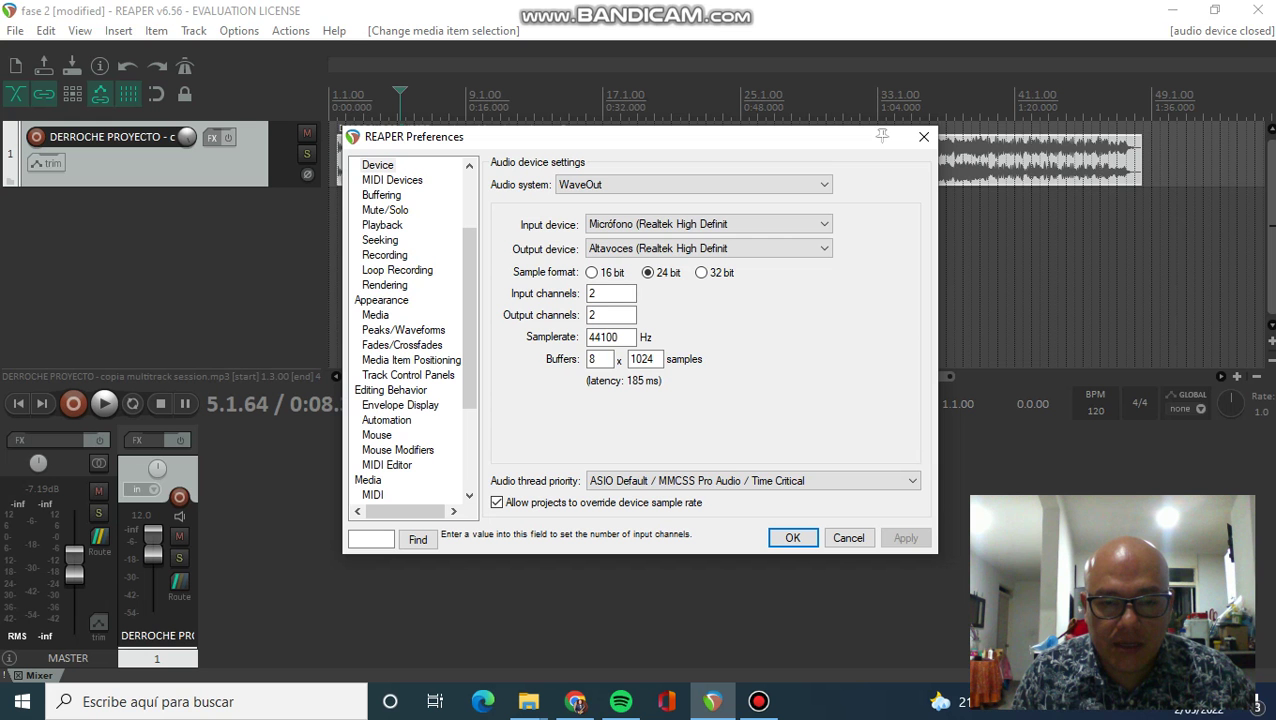
pyautogui.press('Tab')
pyautogui.press('Tab')
pyautogui.press('Tab')
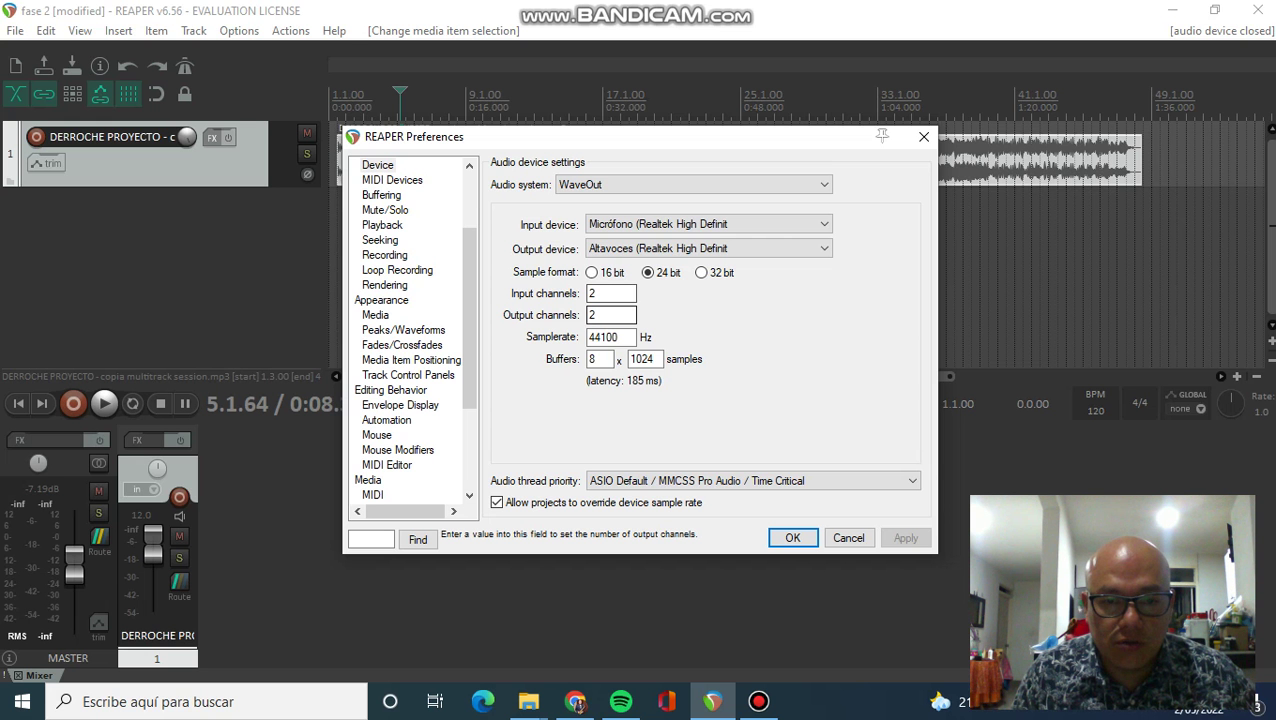
pyautogui.hotkey('shift', 'Tab')
pyautogui.hotkey('shift', 'Tab')
pyautogui.hotkey('shift', 'Tab')
pyautogui.press('Tab')
pyautogui.hotkey('shift', 'Tab')
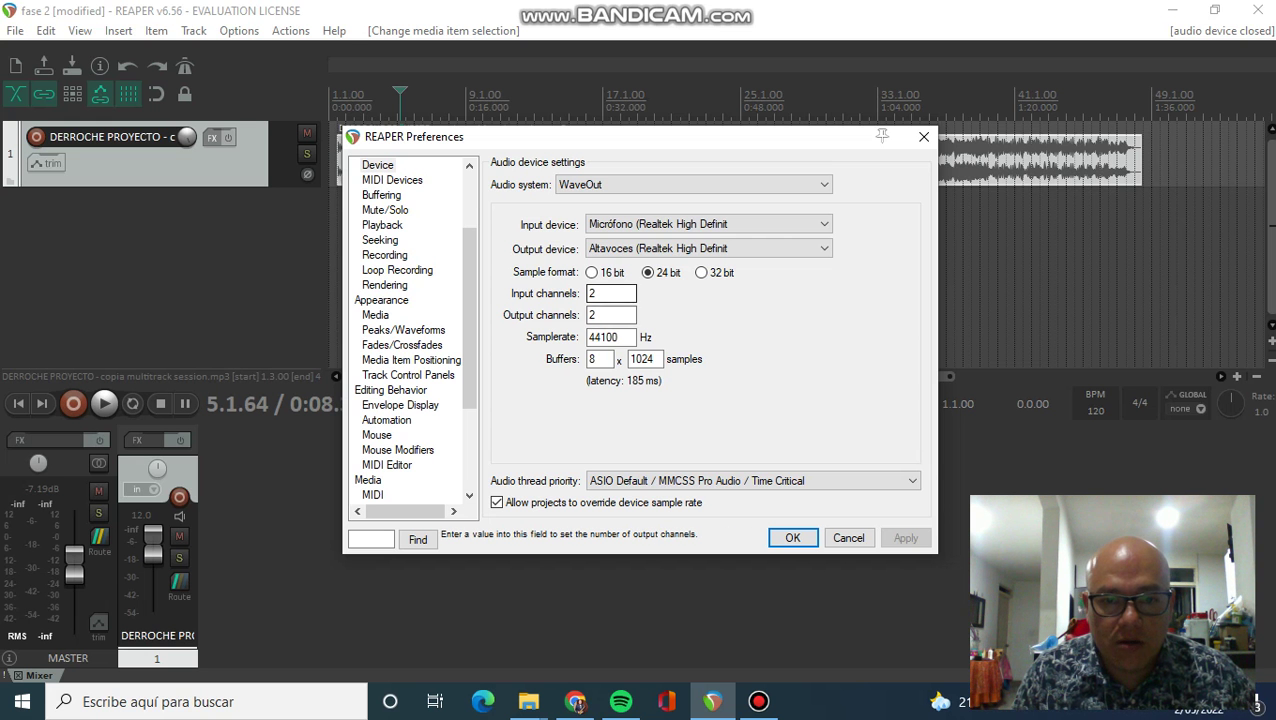
pyautogui.press('Tab')
pyautogui.press('Tab')
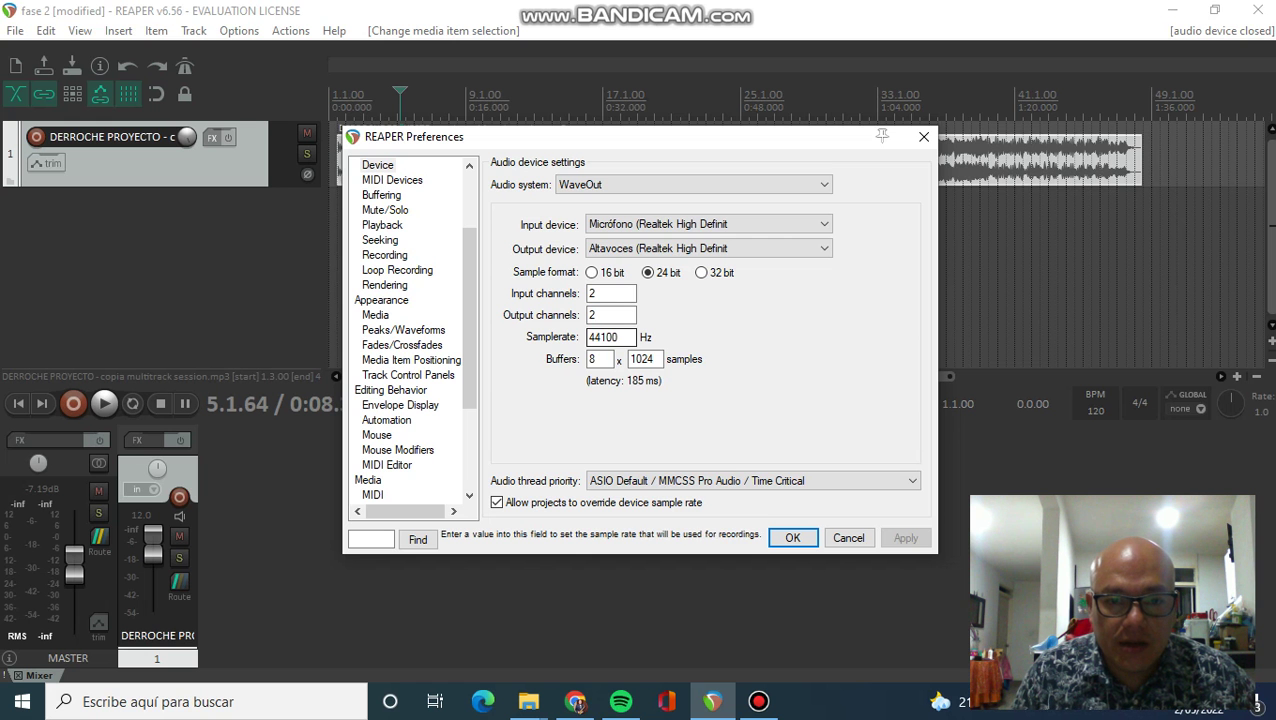
pyautogui.press('Tab')
pyautogui.hotkey('shift', 'Tab')
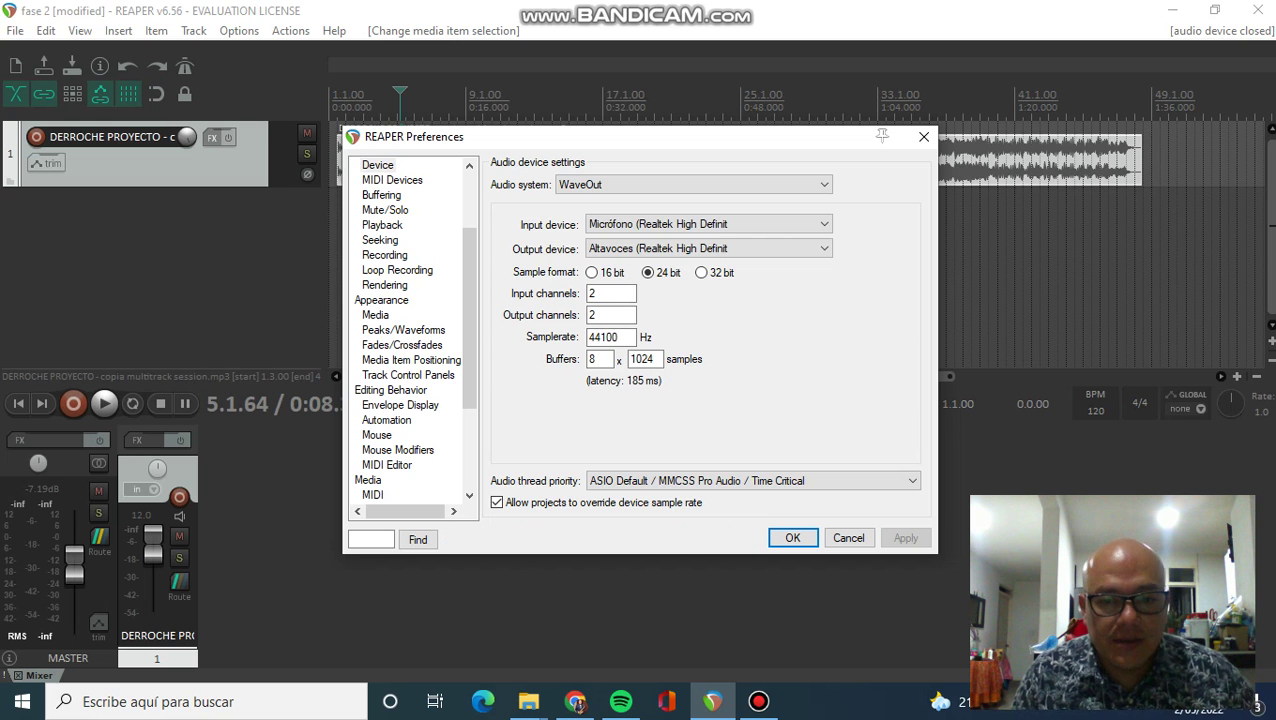
# Check the audio thread priority options and close the preferences.
pyautogui.press('Tab')
pyautogui.press('Tab')
pyautogui.press('Tab')
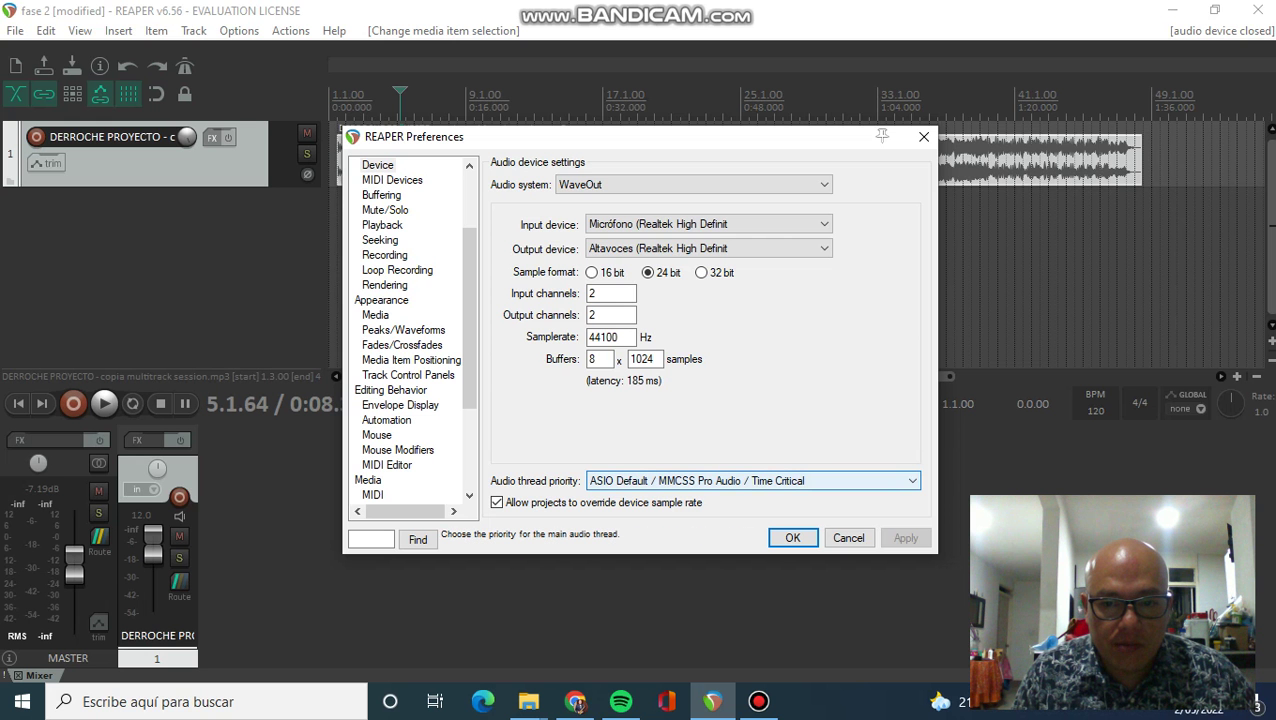
pyautogui.hotkey('alt', 'Down')
pyautogui.press('Escape')
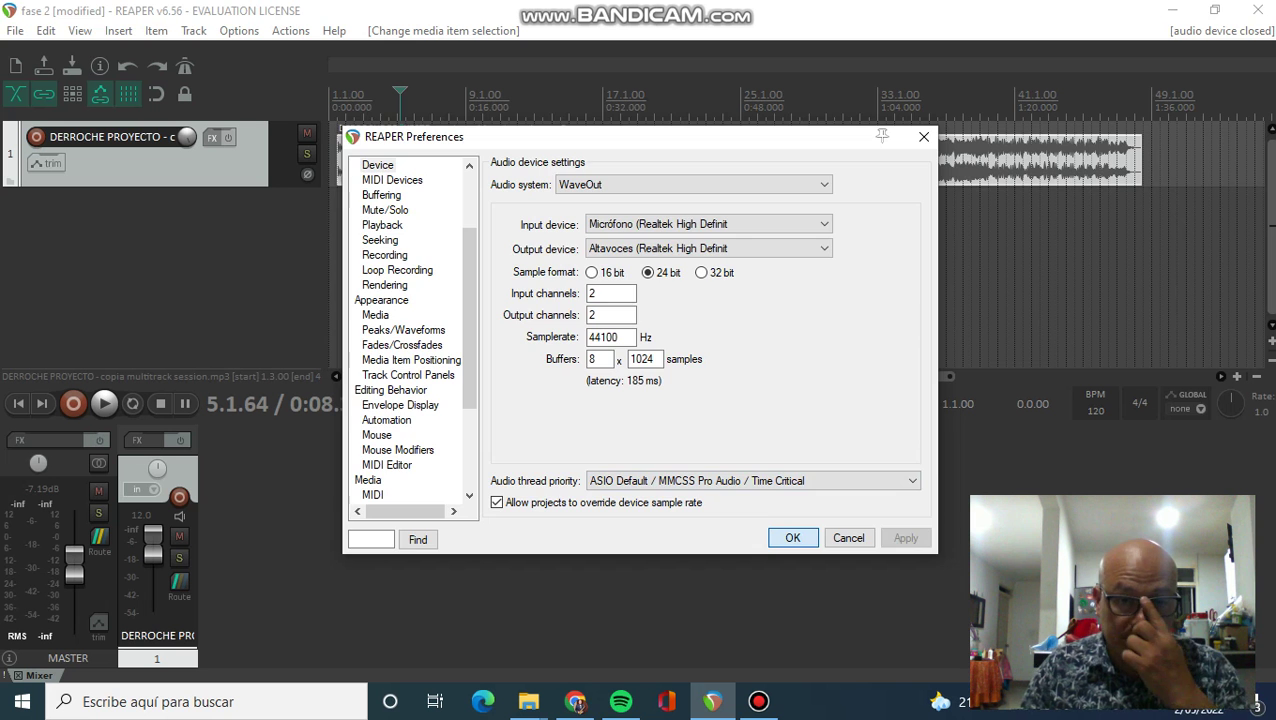
pyautogui.press('Escape')
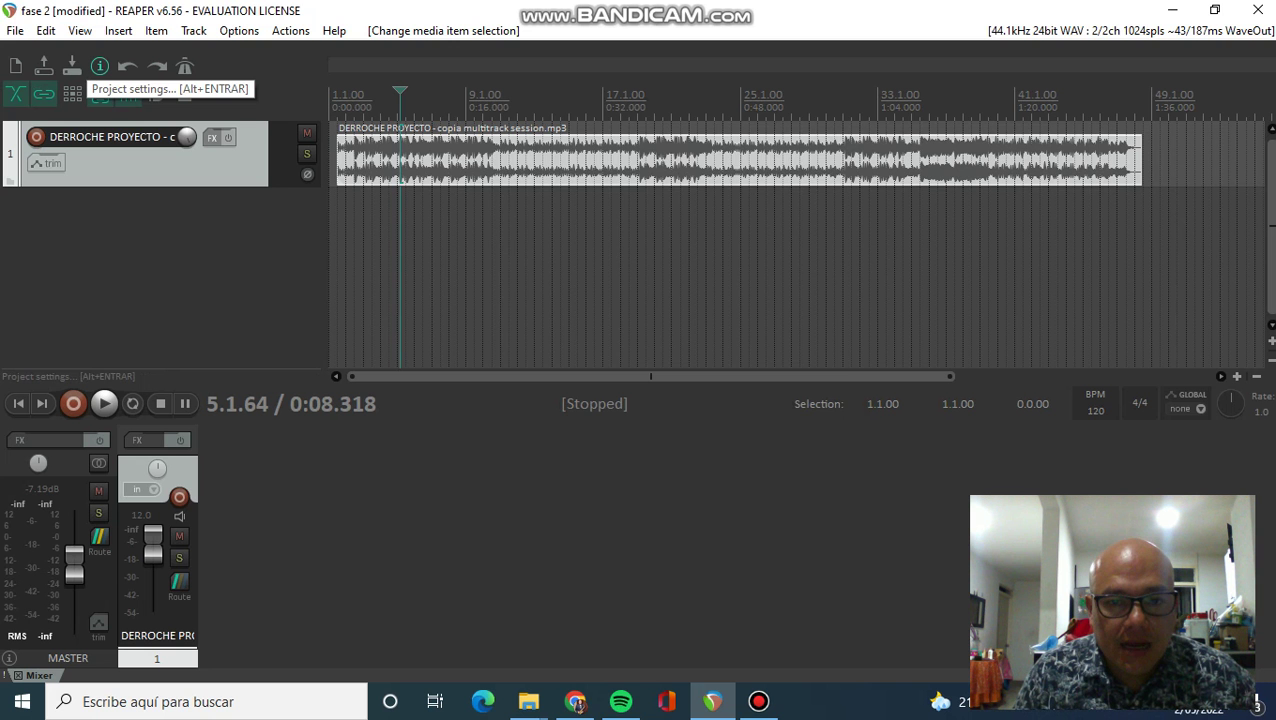
# Review the project settings, including sample rate, BPM and time signature, and close them.
pyautogui.click(99, 66)
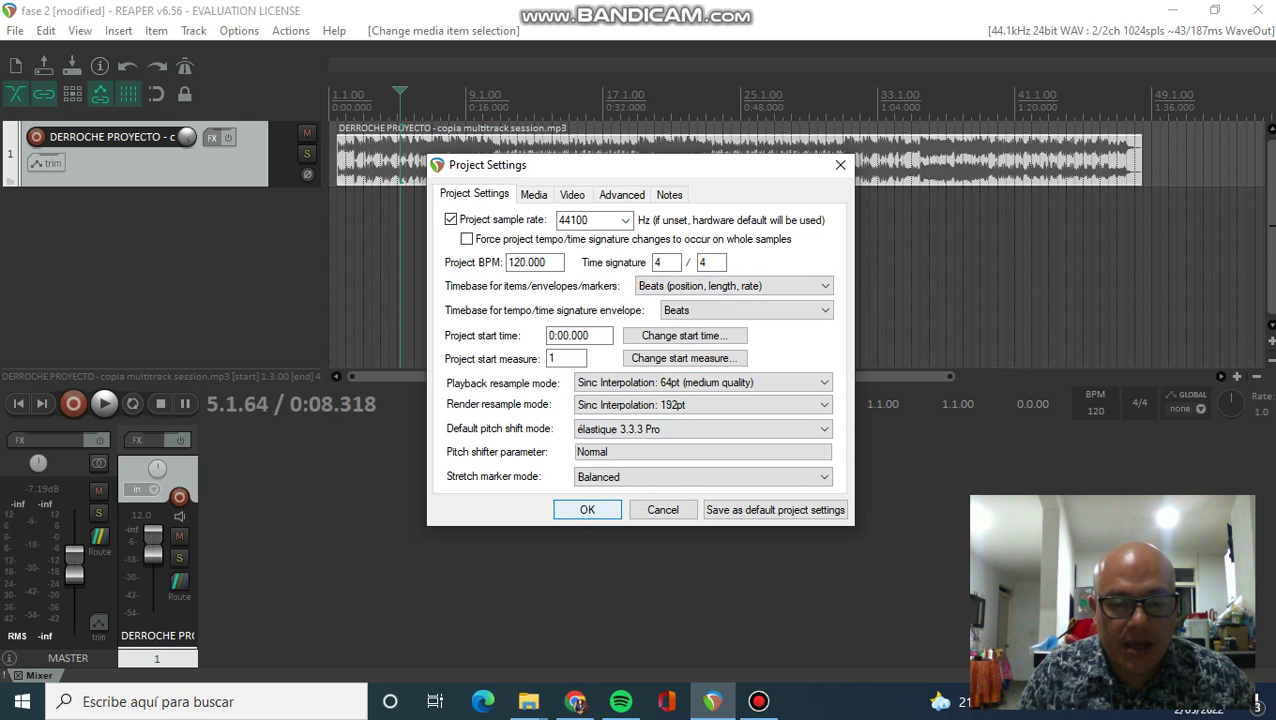
pyautogui.press('Return')
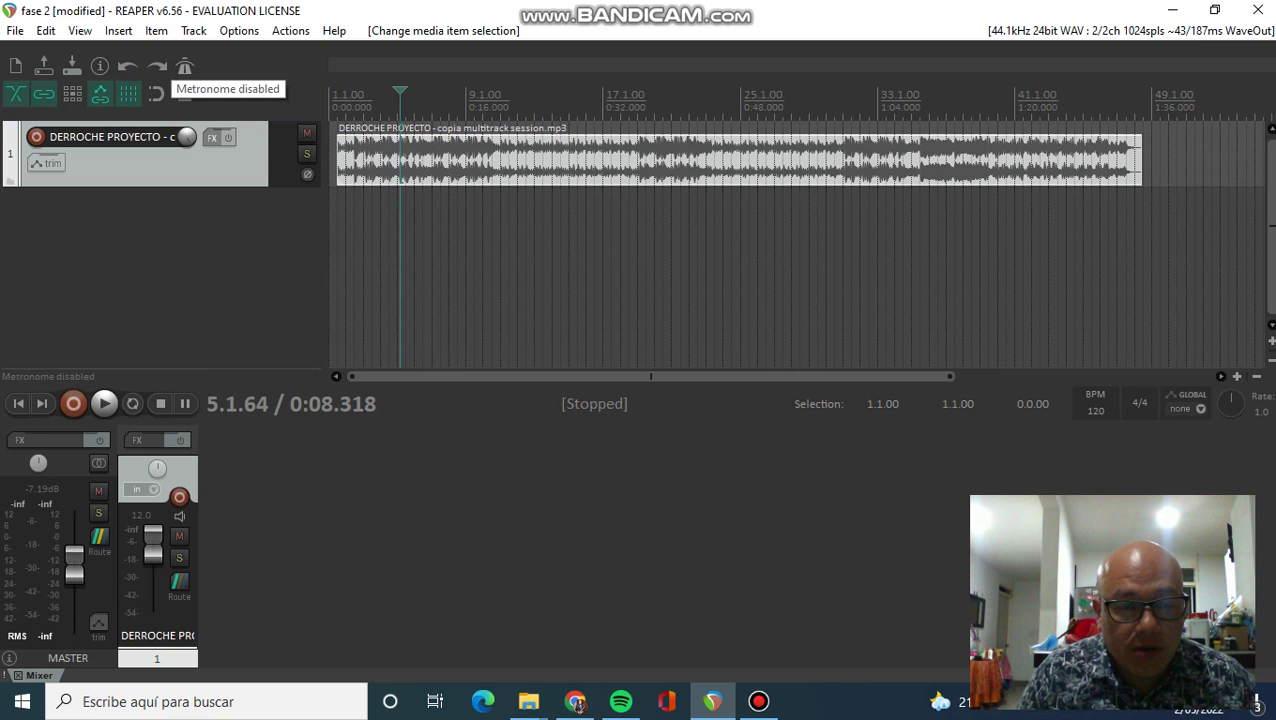
# Save the project and switch the metronome on and off again.
pyautogui.click(184, 66)
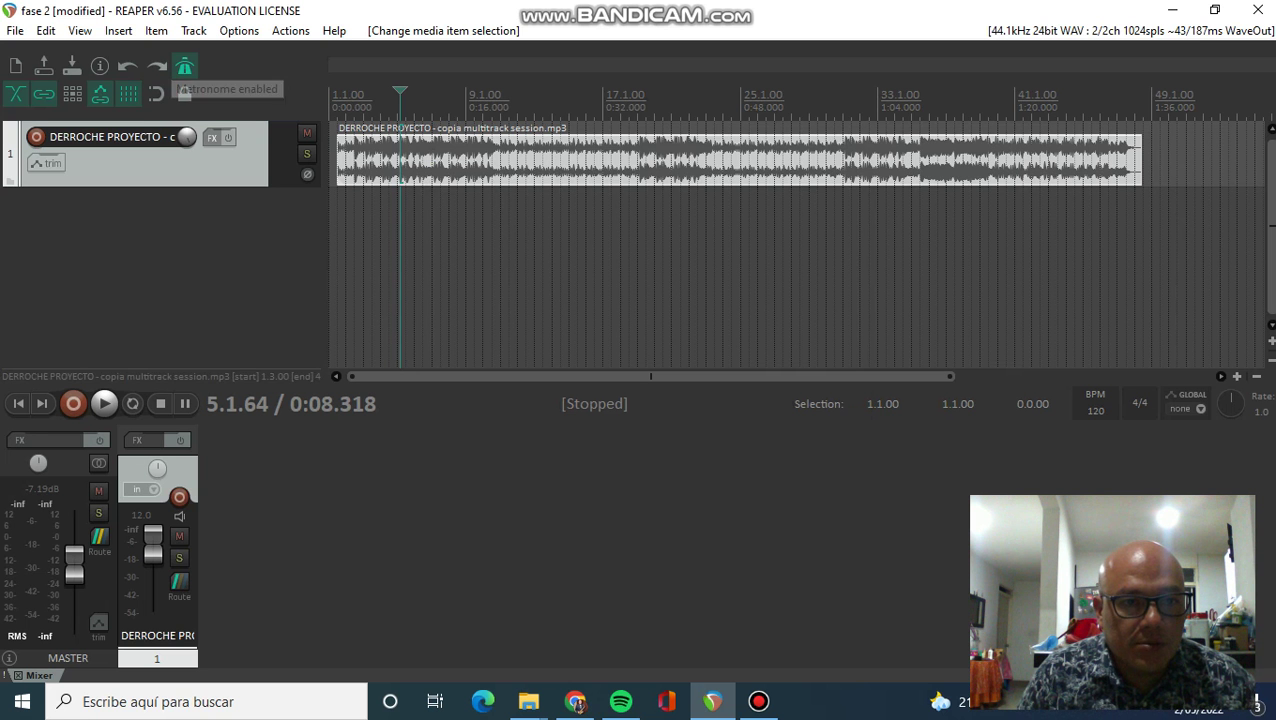
pyautogui.hotkey('ctrl', 'a')
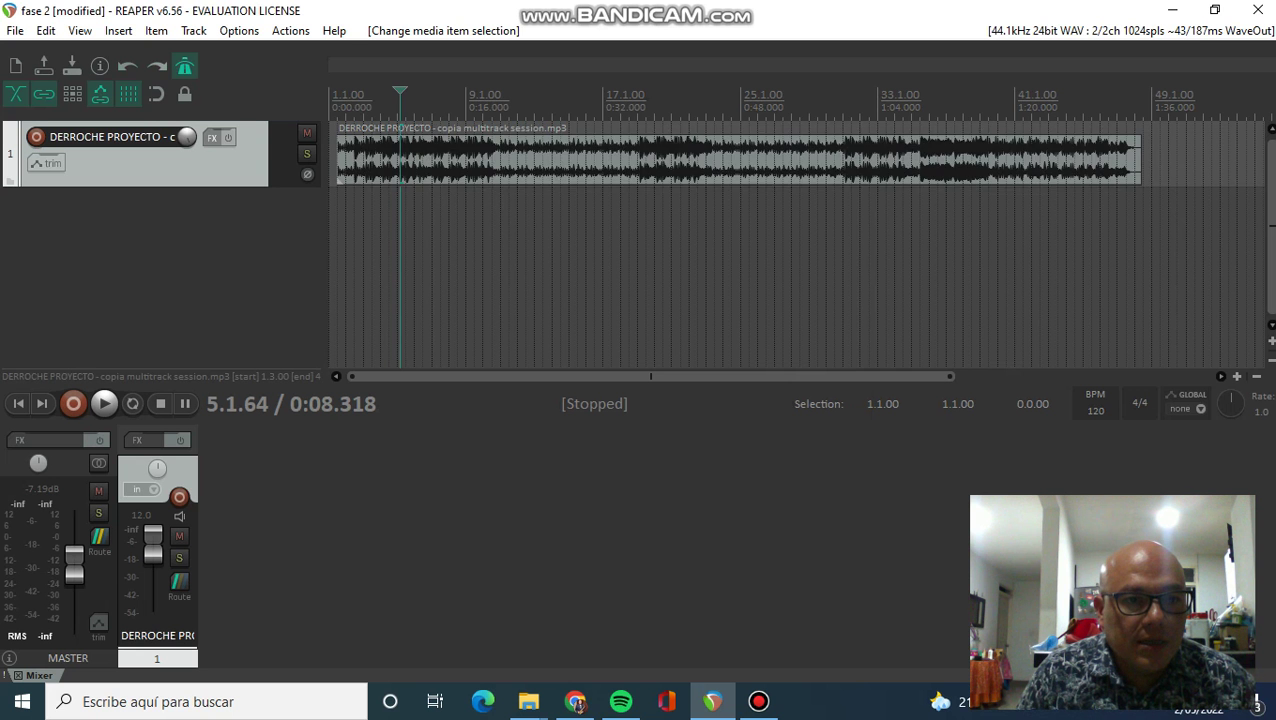
pyautogui.hotkey('ctrl', 'z')
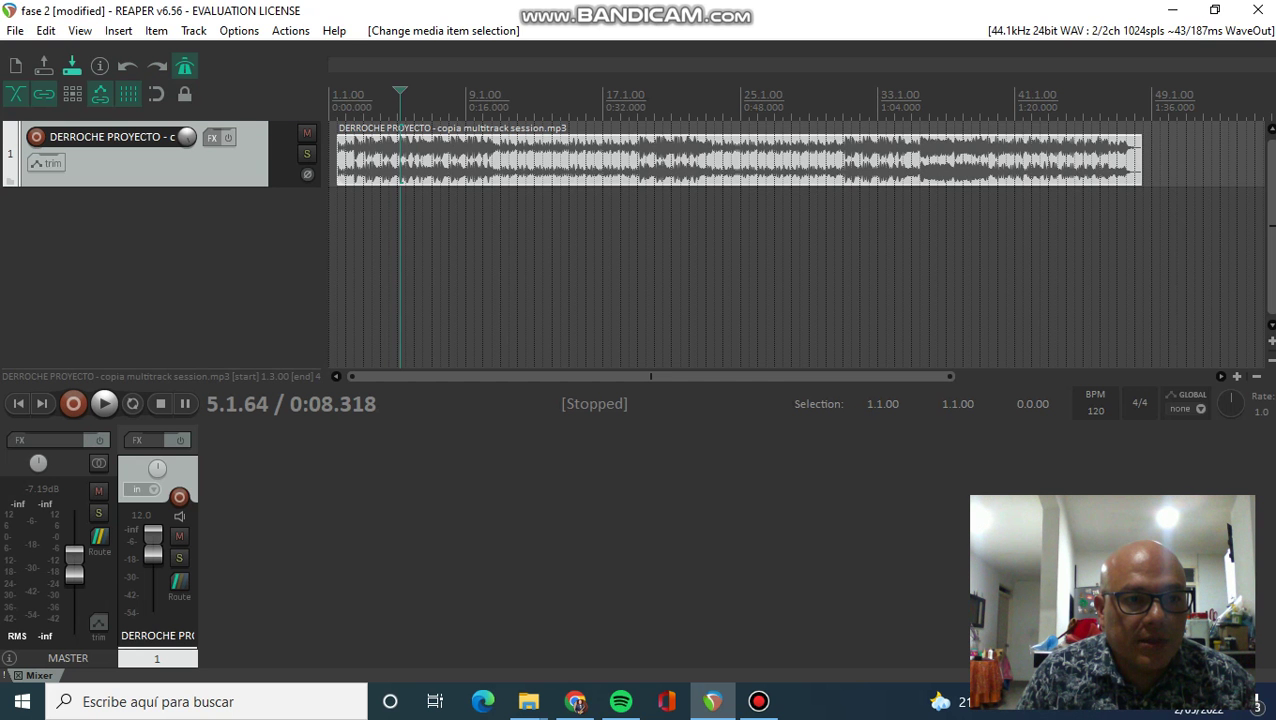
pyautogui.click(71, 66)
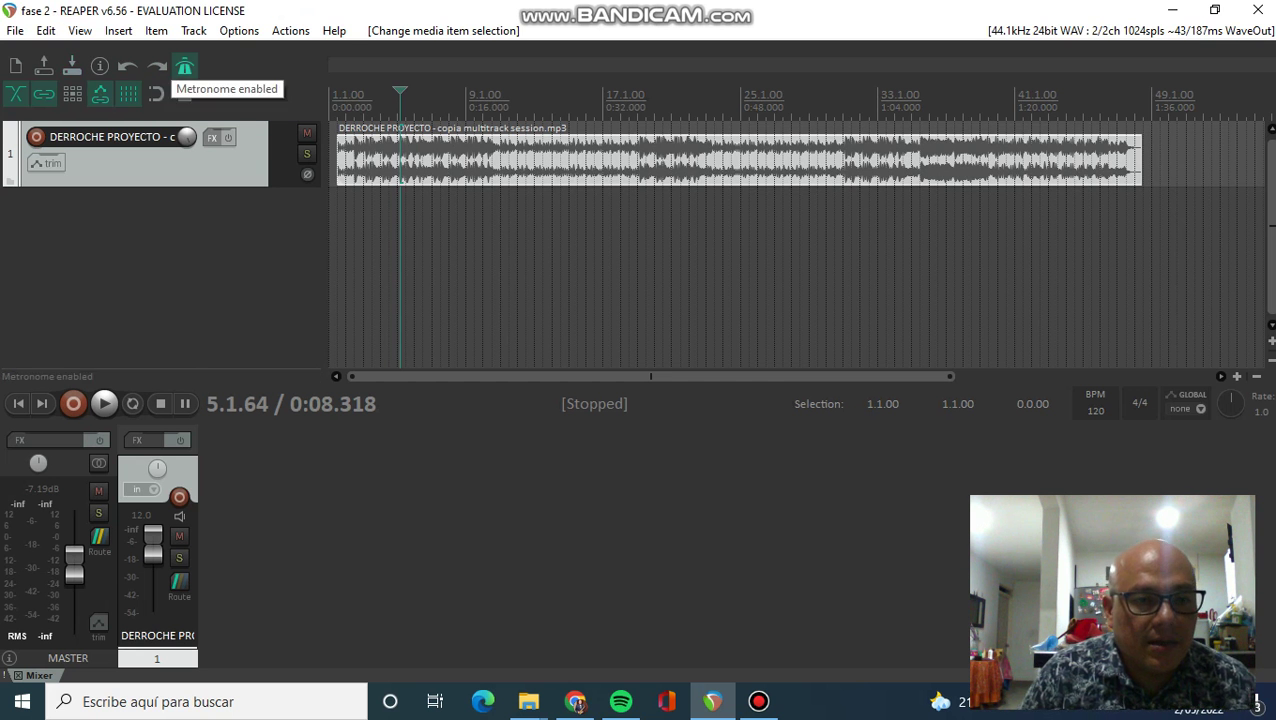
pyautogui.click(184, 67)
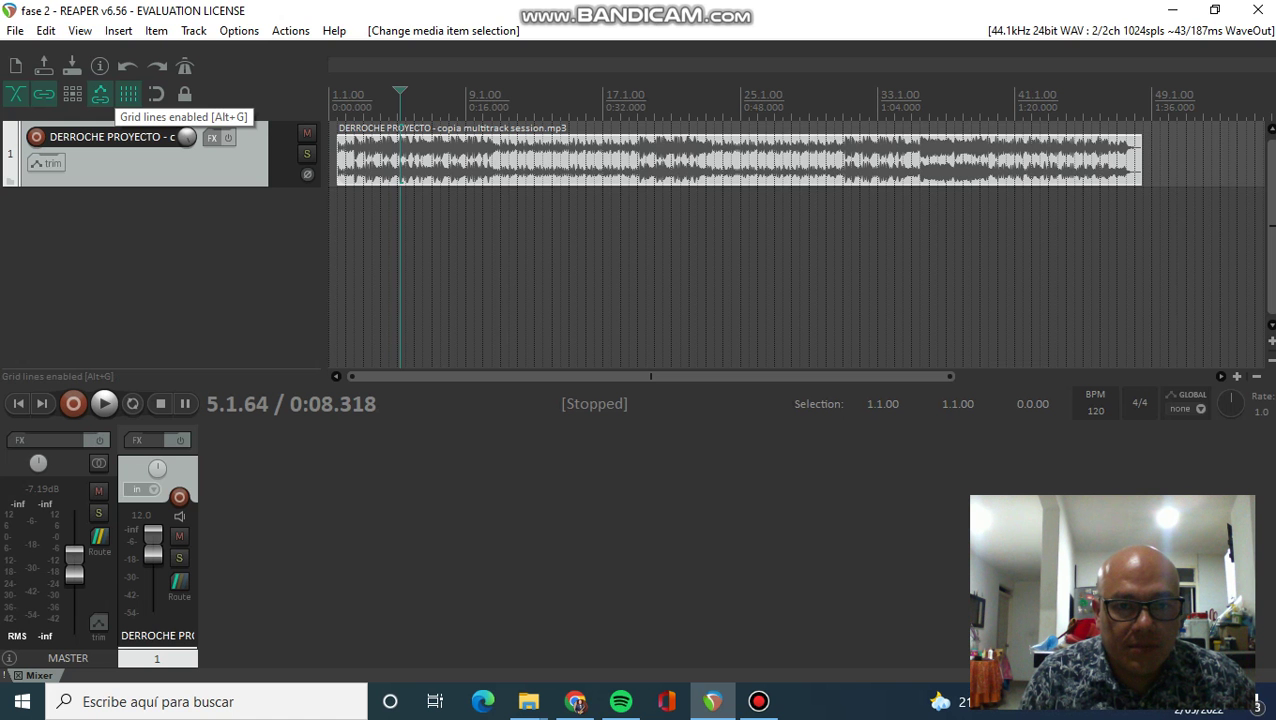
# Turn the grid lines off and on again.
pyautogui.hotkey('alt', 'g')
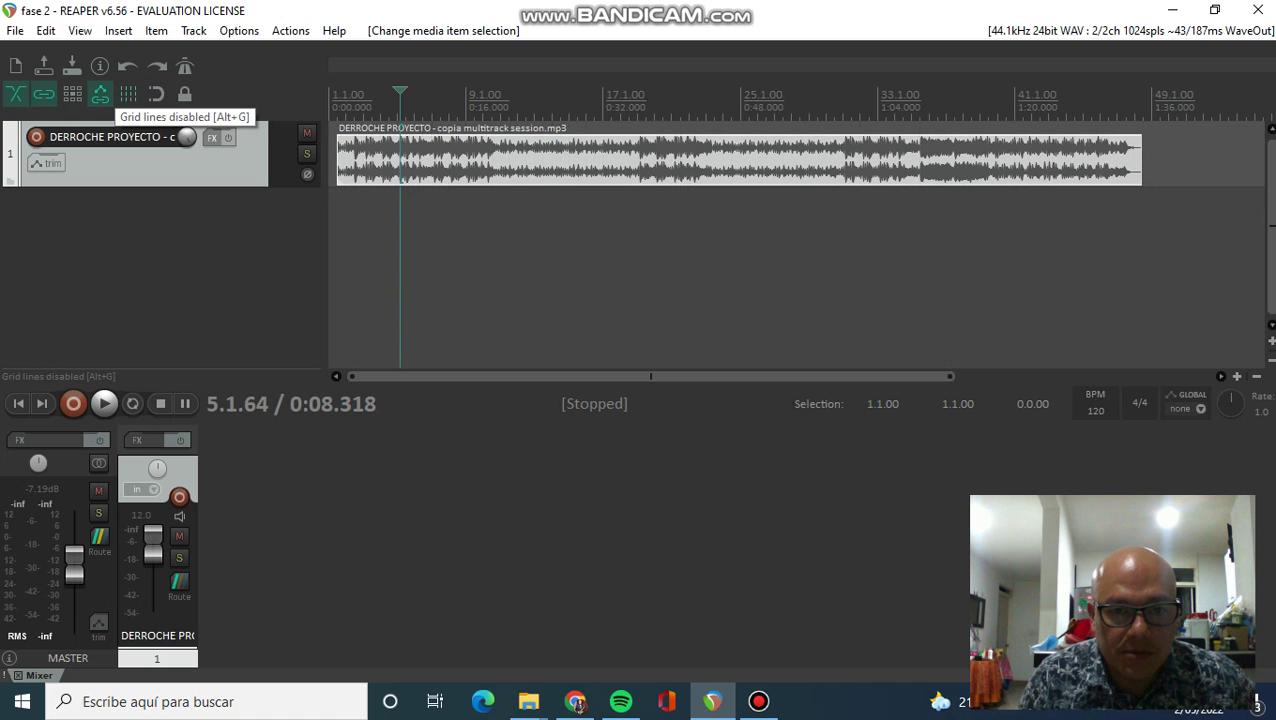
pyautogui.hotkey('alt', 'g')
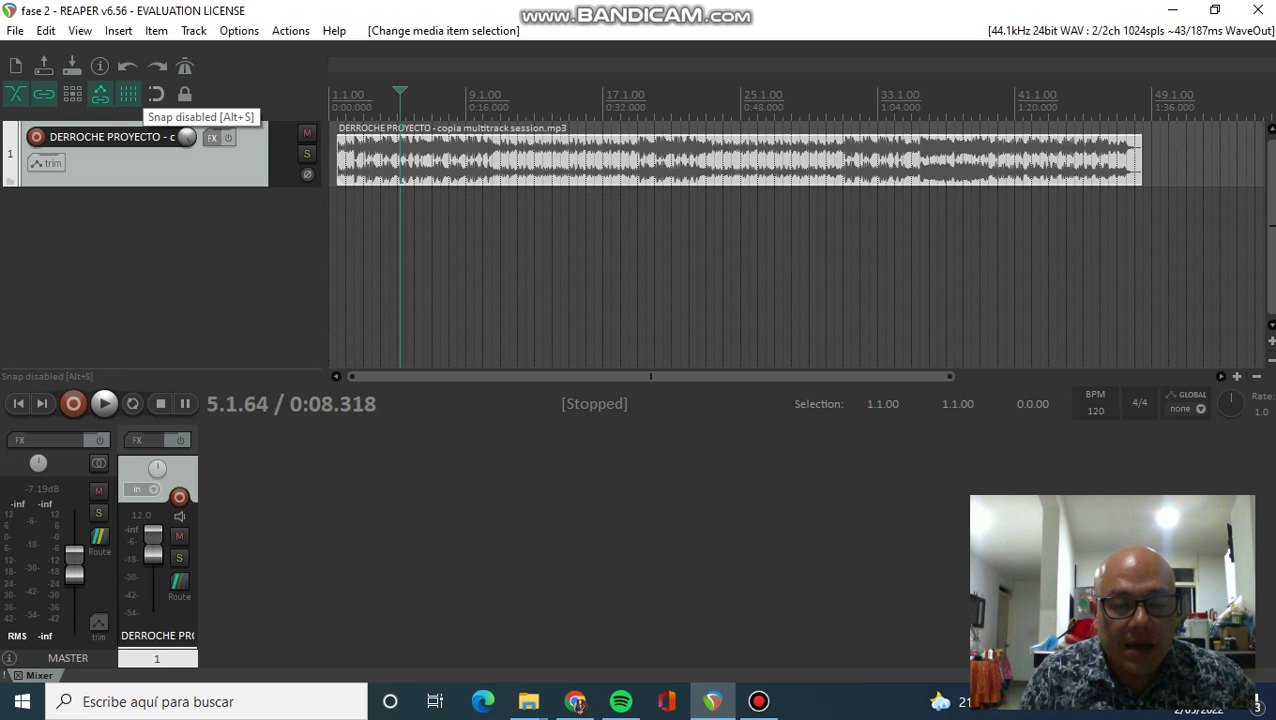
# Turn on snapping and move the audio item on track 1 slightly later, to start at about 1.4.28.
pyautogui.hotkey('alt', 's')
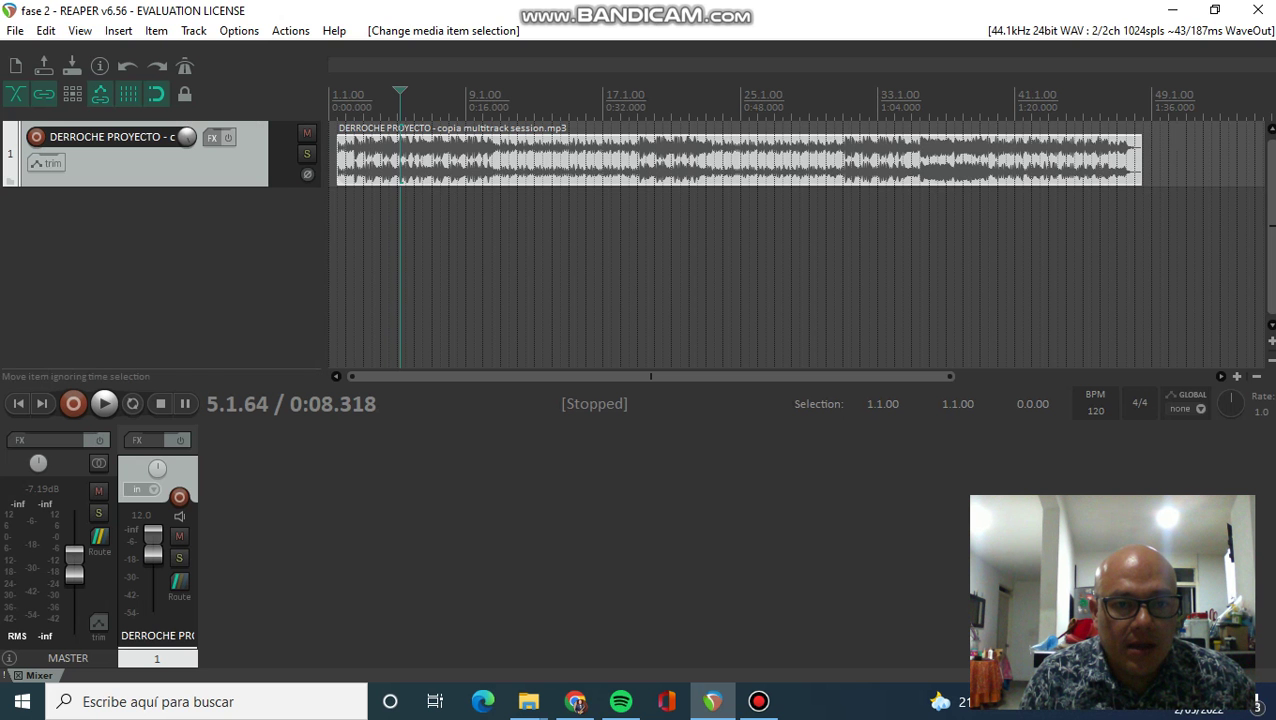
pyautogui.moveTo(447, 152)
pyautogui.mouseDown()
pyautogui.moveTo(359, 154)
pyautogui.moveTo(507, 162)
pyautogui.moveTo(459, 156)
pyautogui.moveTo(487, 158)
pyautogui.moveTo(461, 170)
pyautogui.mouseUp()
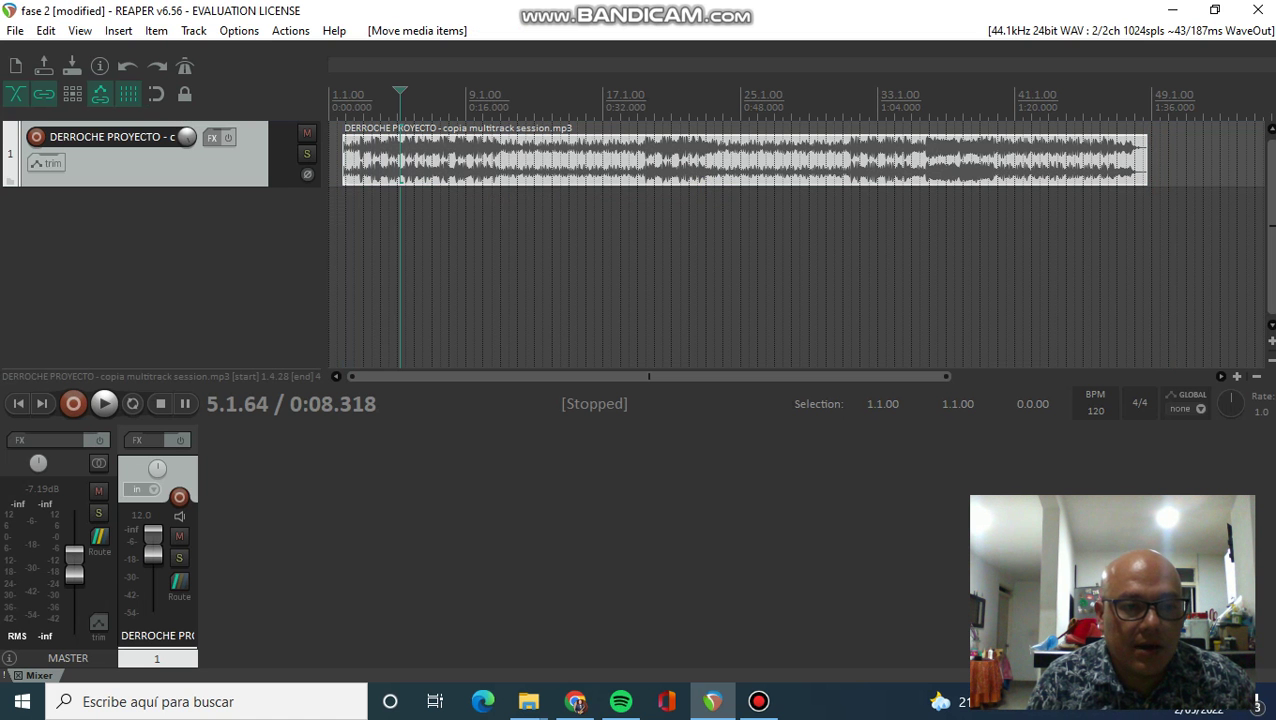
# Add two empty tracks below track 1, and delete the lower one again.
pyautogui.hotkey('ctrl', 't')
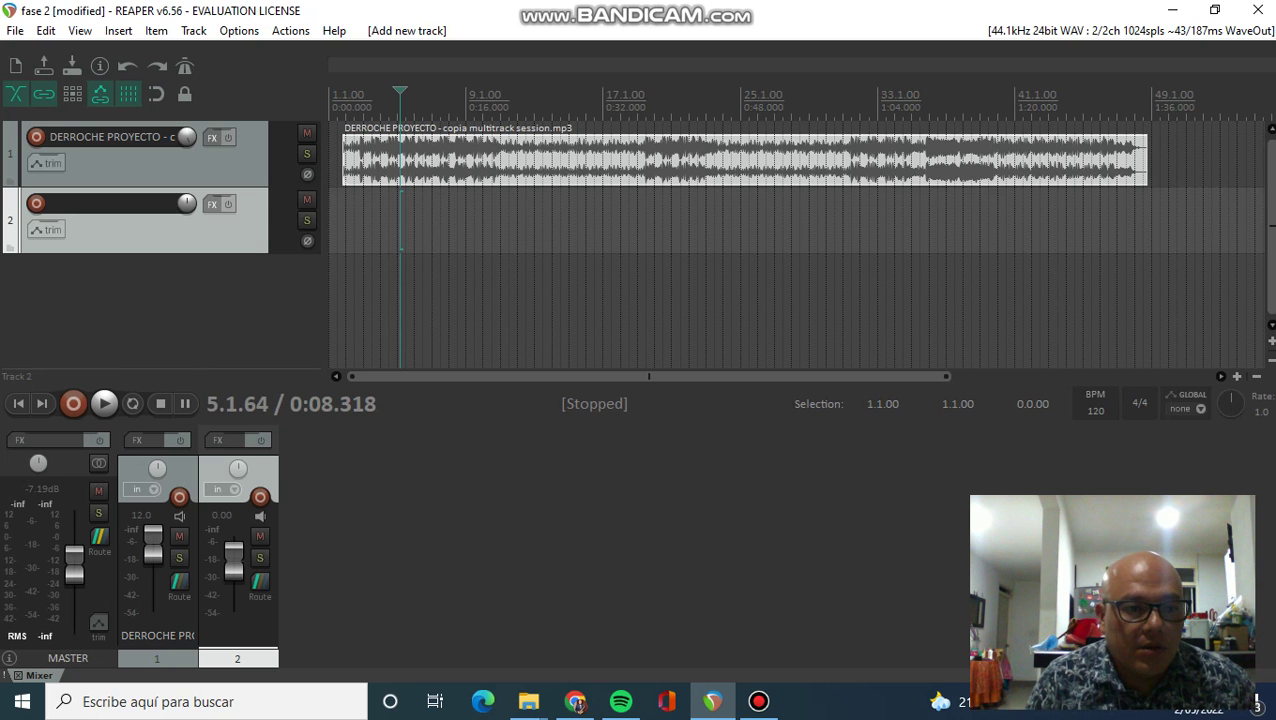
pyautogui.hotkey('ctrl', 't')
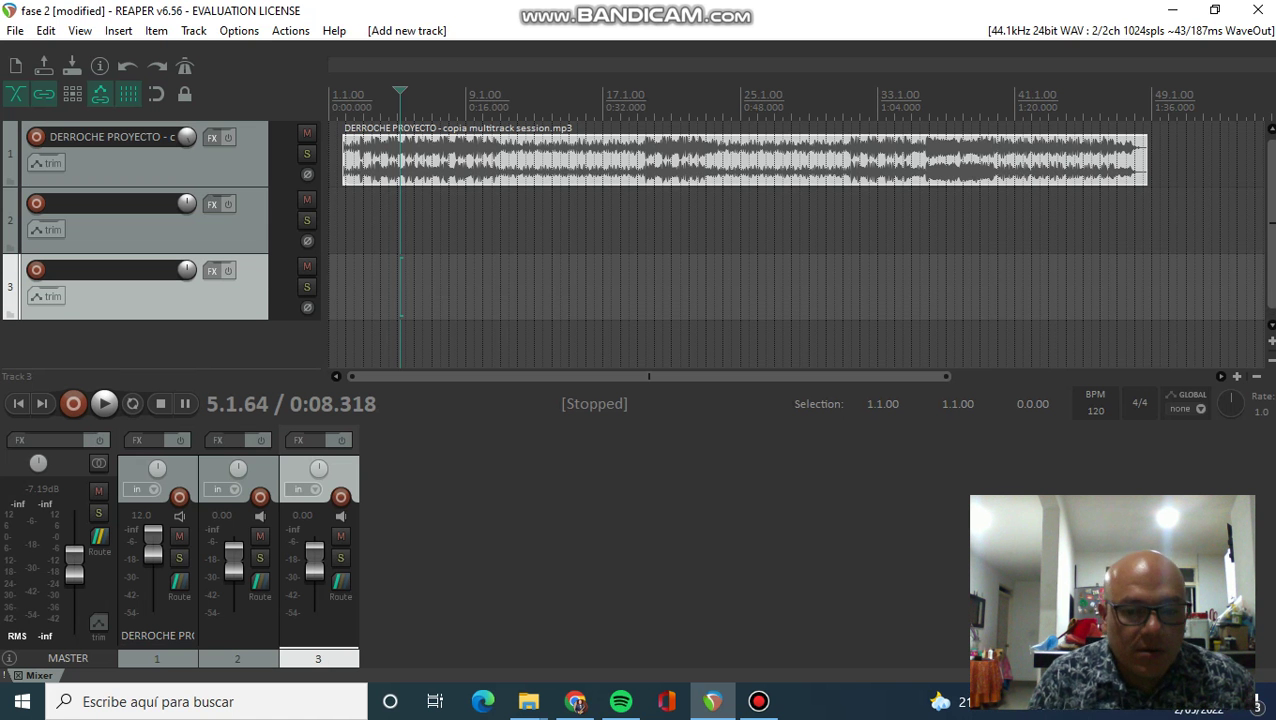
pyautogui.press('Delete')
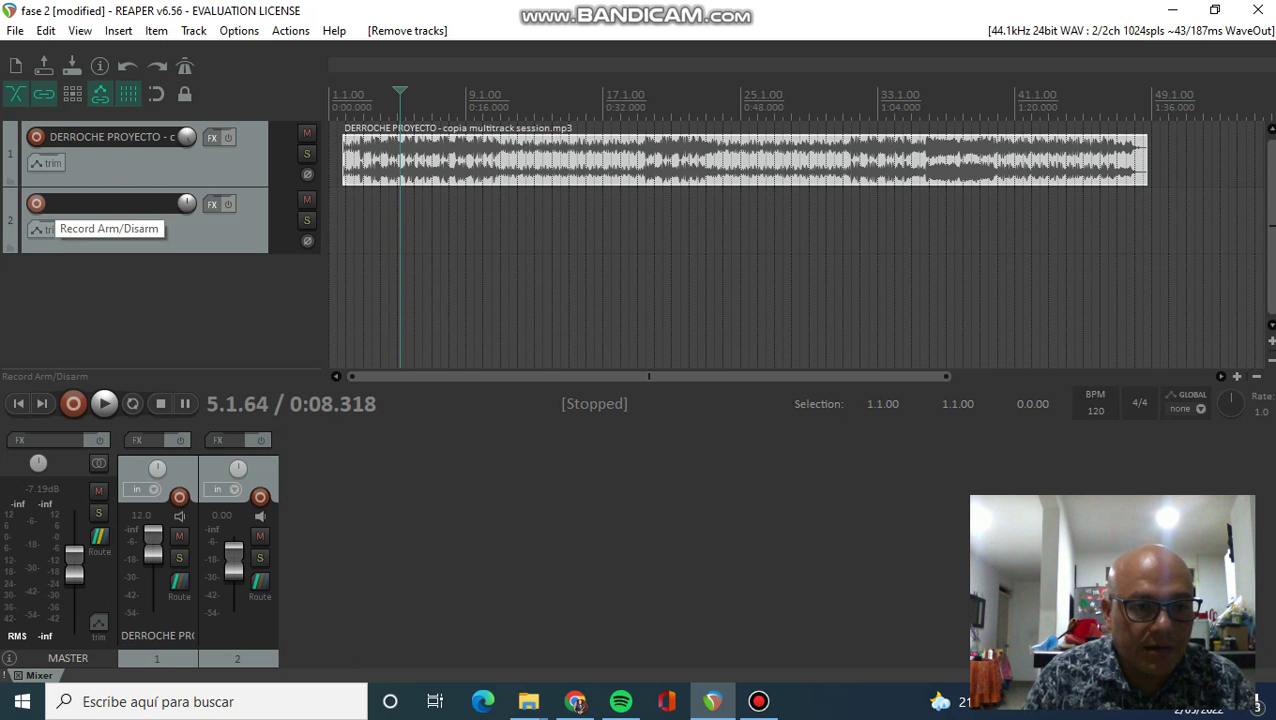
# Arm track 2 for recording and lower its volume to about -18.9 dB.
pyautogui.click(37, 204)
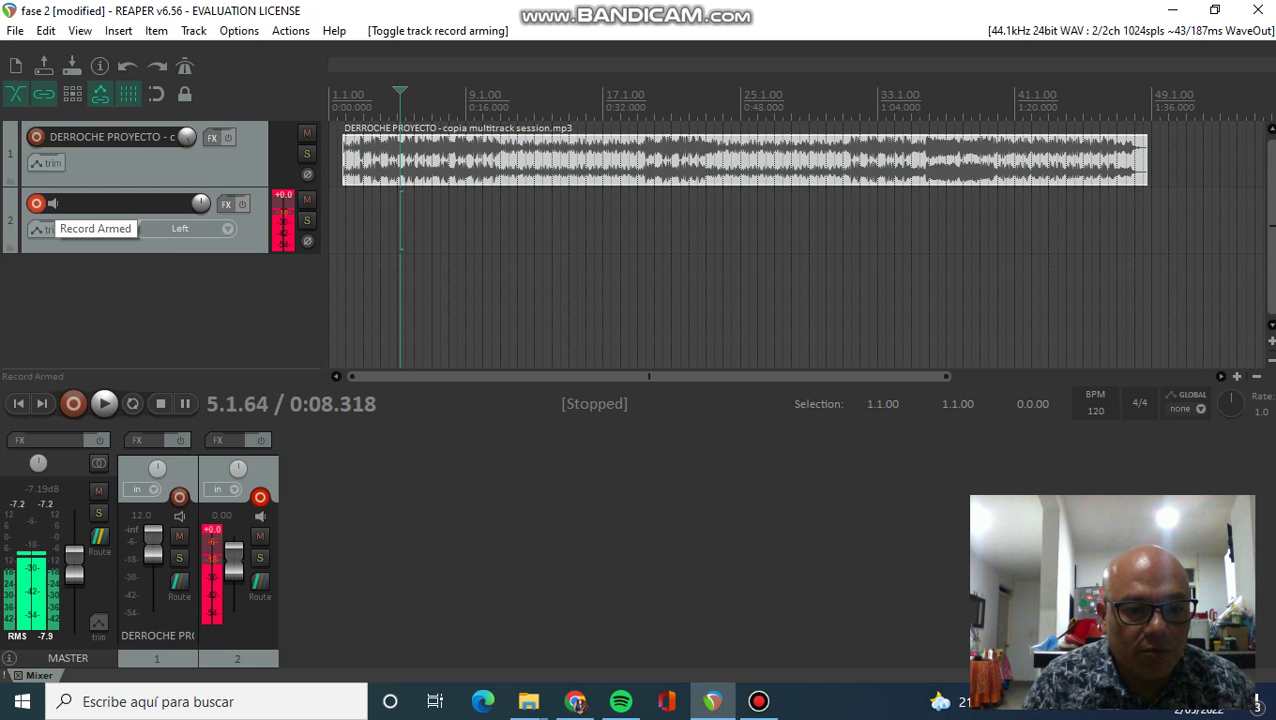
pyautogui.moveTo(233, 552); pyautogui.dragTo(233, 585)
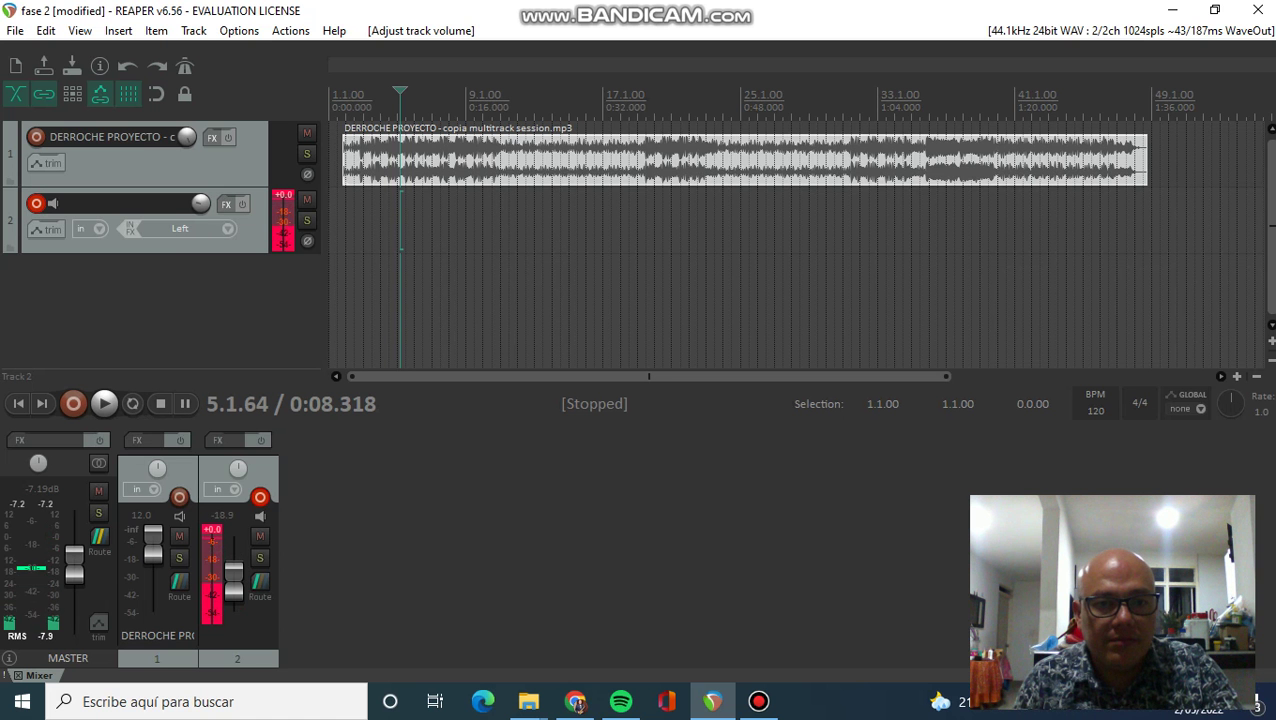
# Play the project from the edit cursor.
pyautogui.press('space')
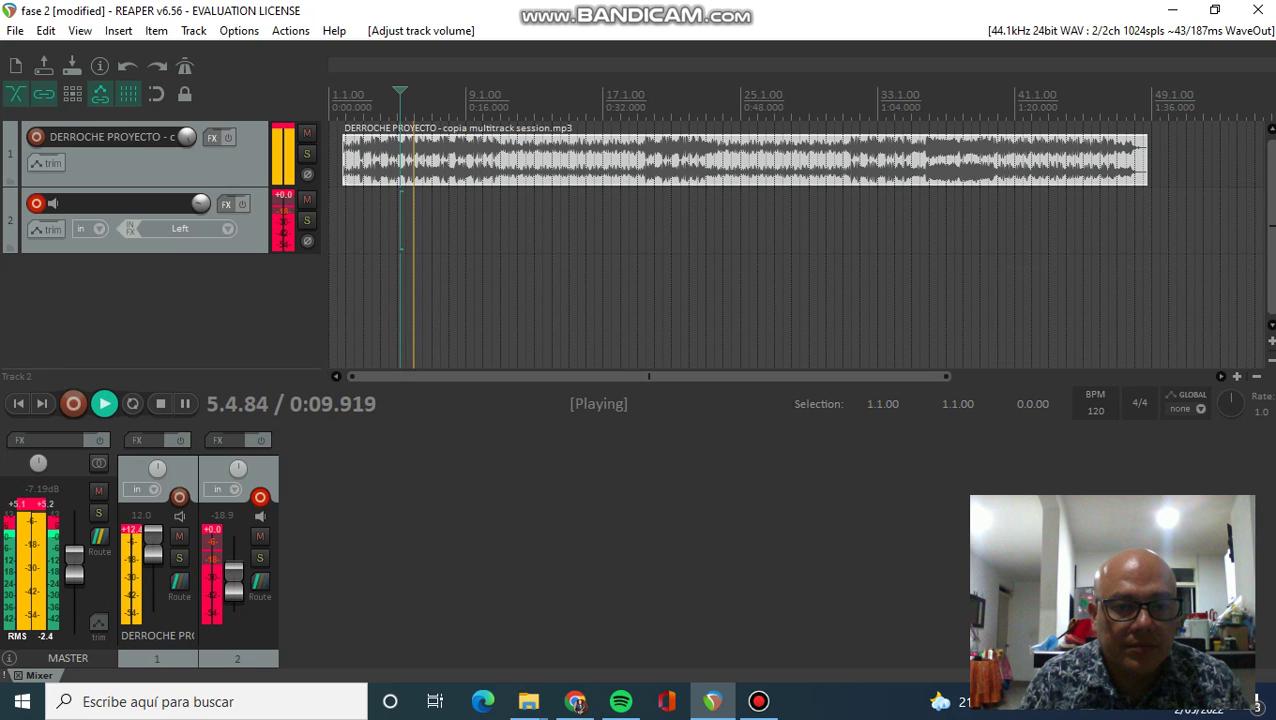
# Stop playback, then record a take on armed track 2 from the edit cursor and save the recorded file.
pyautogui.moveTo(153, 540)
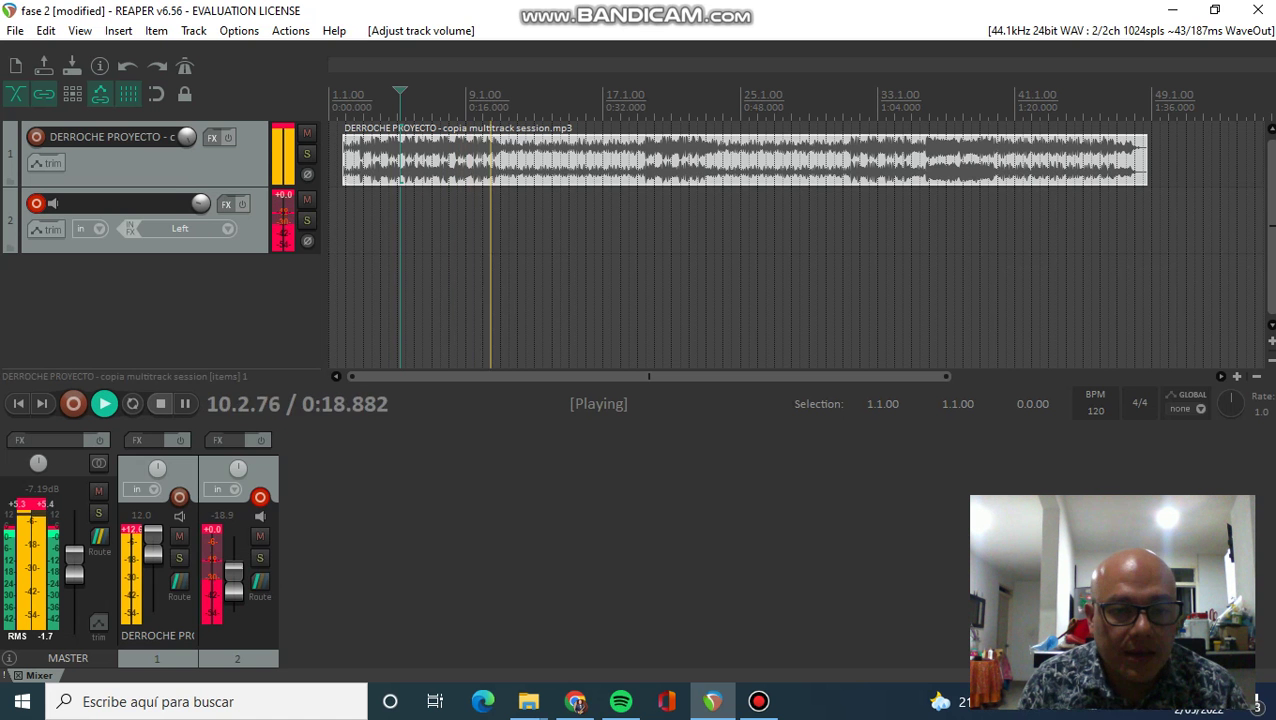
pyautogui.click(160, 403)
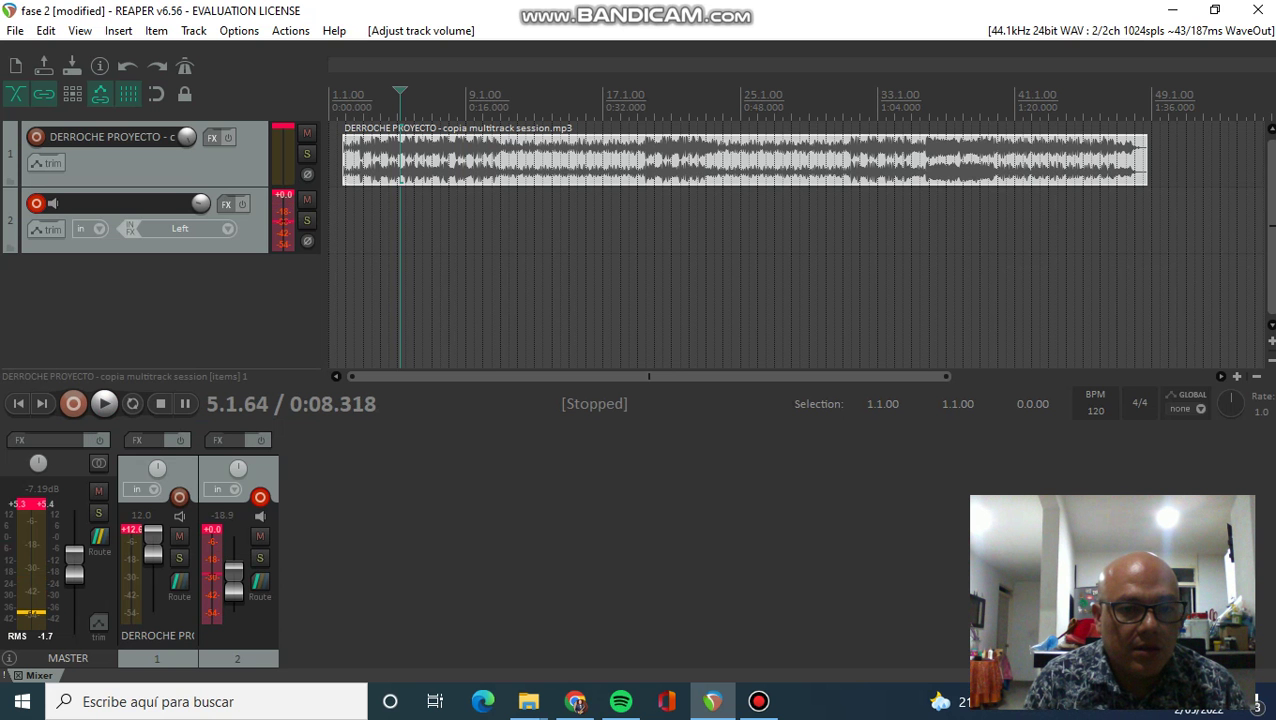
pyautogui.click(75, 404)
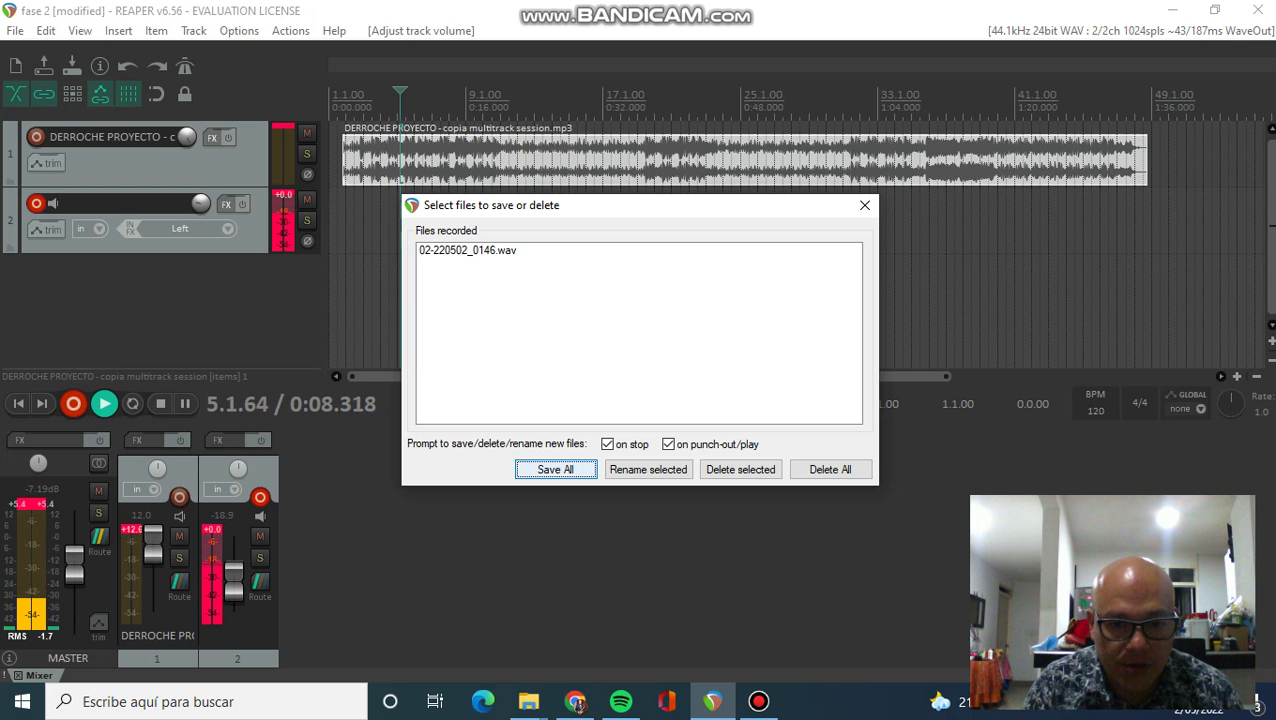
pyautogui.press('Return')
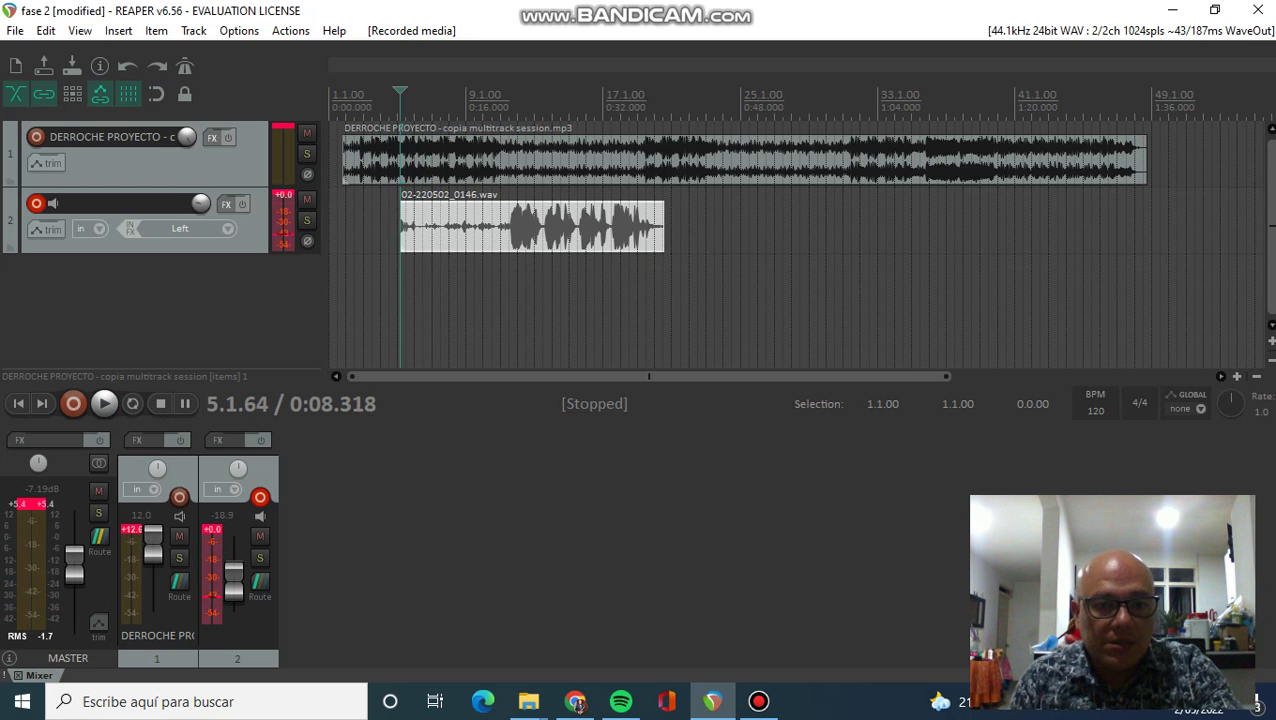
# Play the new take along with the song while adjusting track 2's volume, and finally lower that volume to -inf.
pyautogui.press('space')
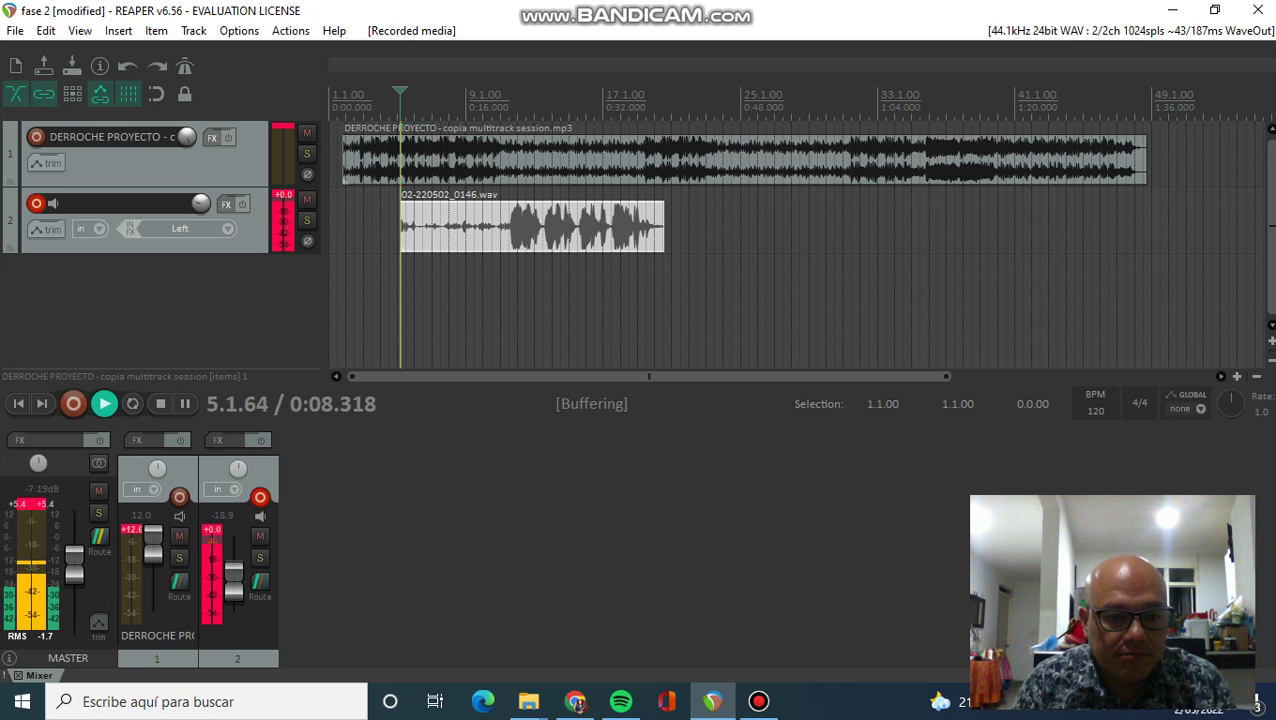
pyautogui.moveTo(233, 590); pyautogui.dragTo(241, 564)
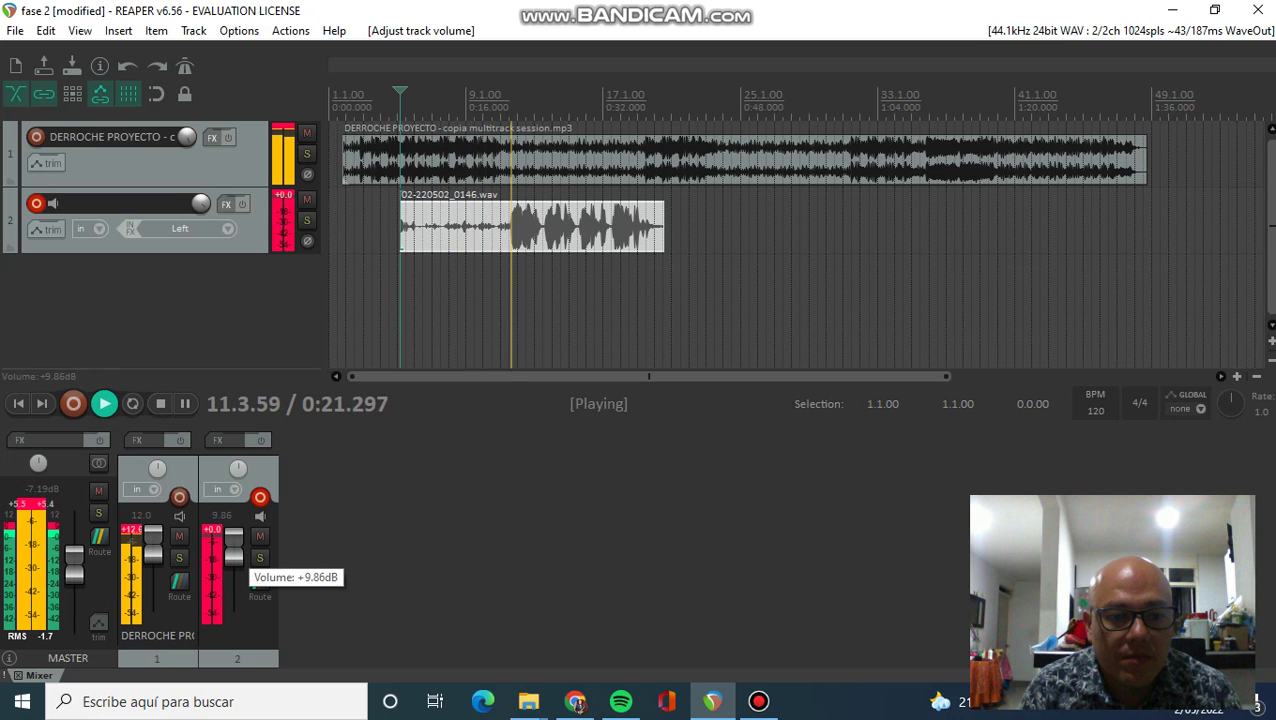
pyautogui.moveTo(233, 537); pyautogui.dragTo(233, 563)
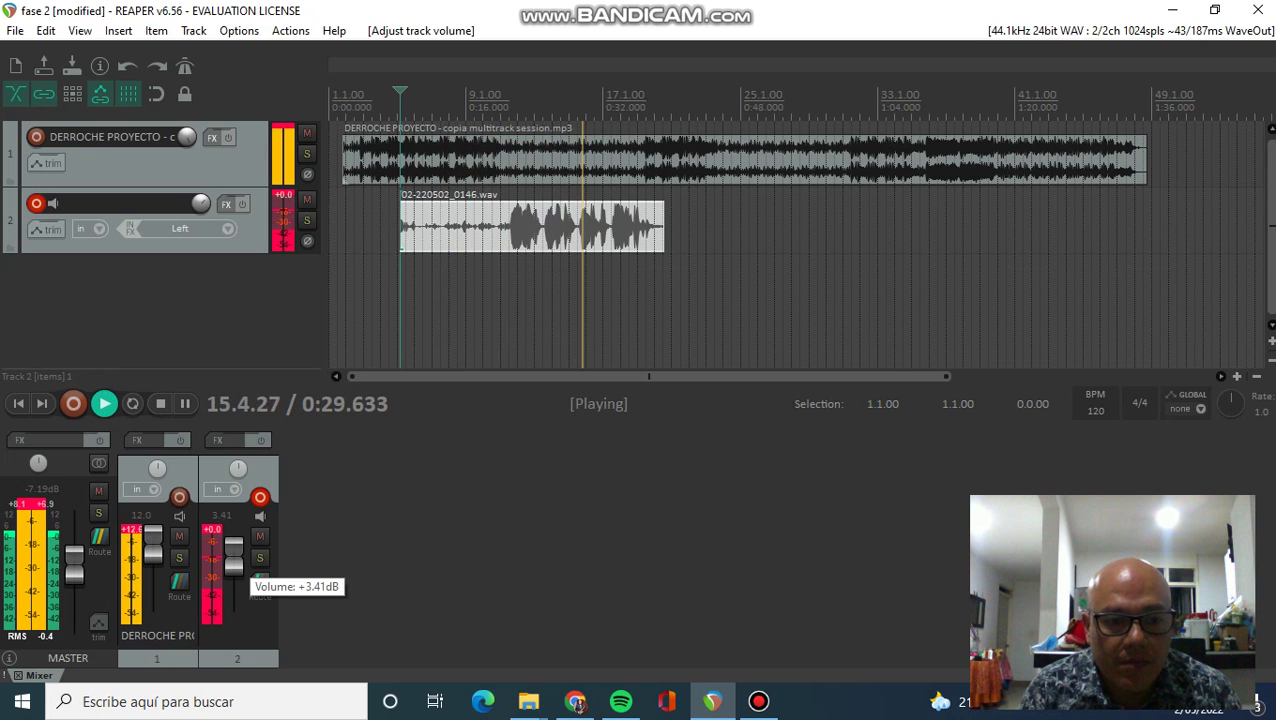
pyautogui.moveTo(233, 563); pyautogui.dragTo(233, 566)
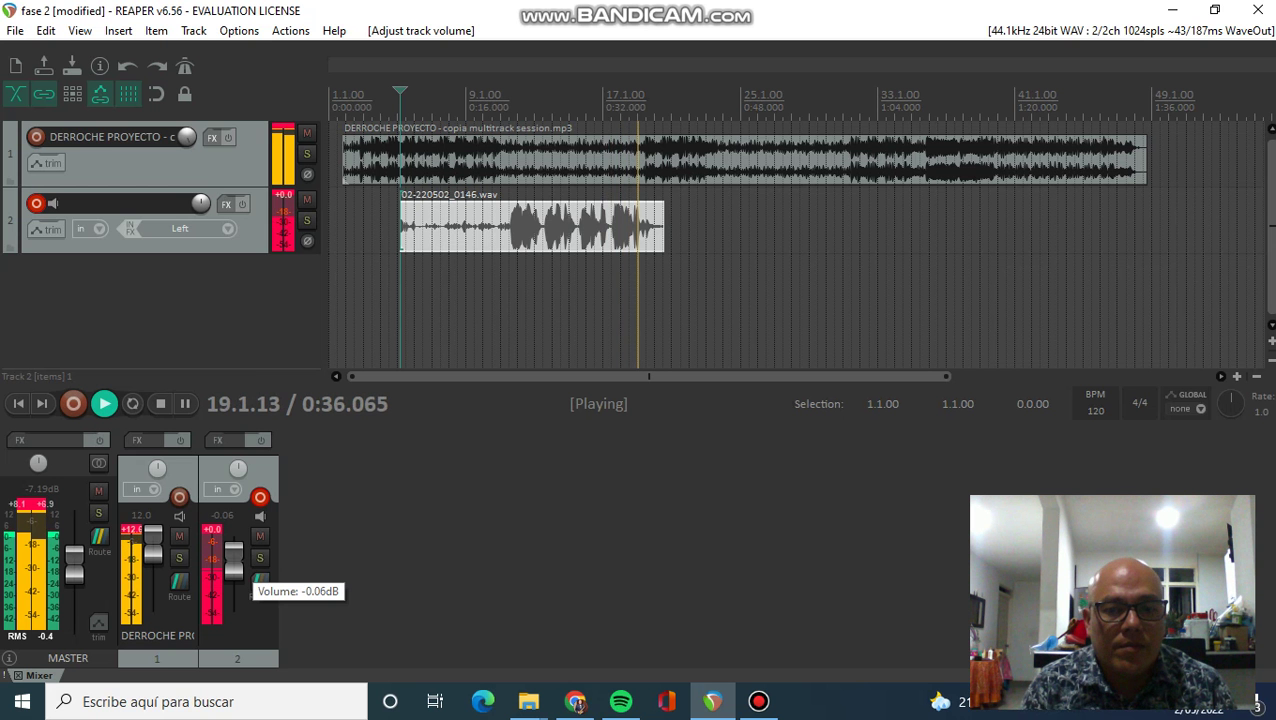
pyautogui.press('space')
pyautogui.scroll(-2, 239, 572)
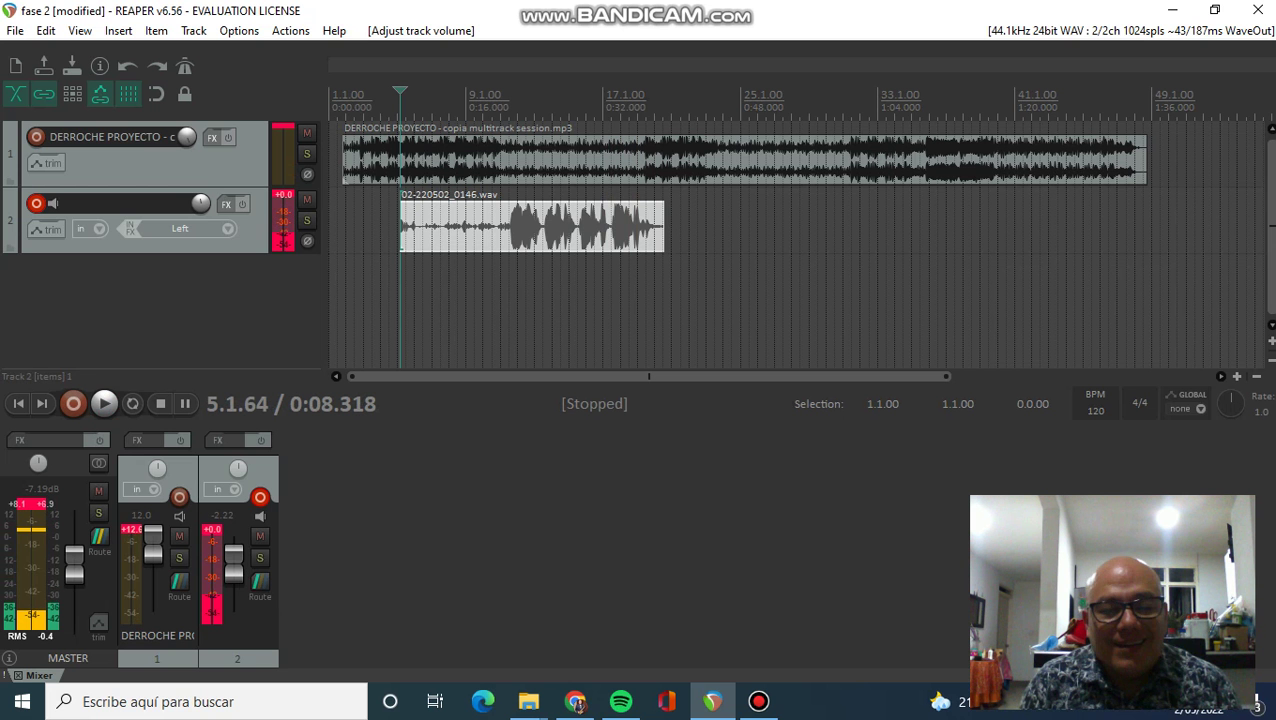
pyautogui.scroll(-10, 233, 590)
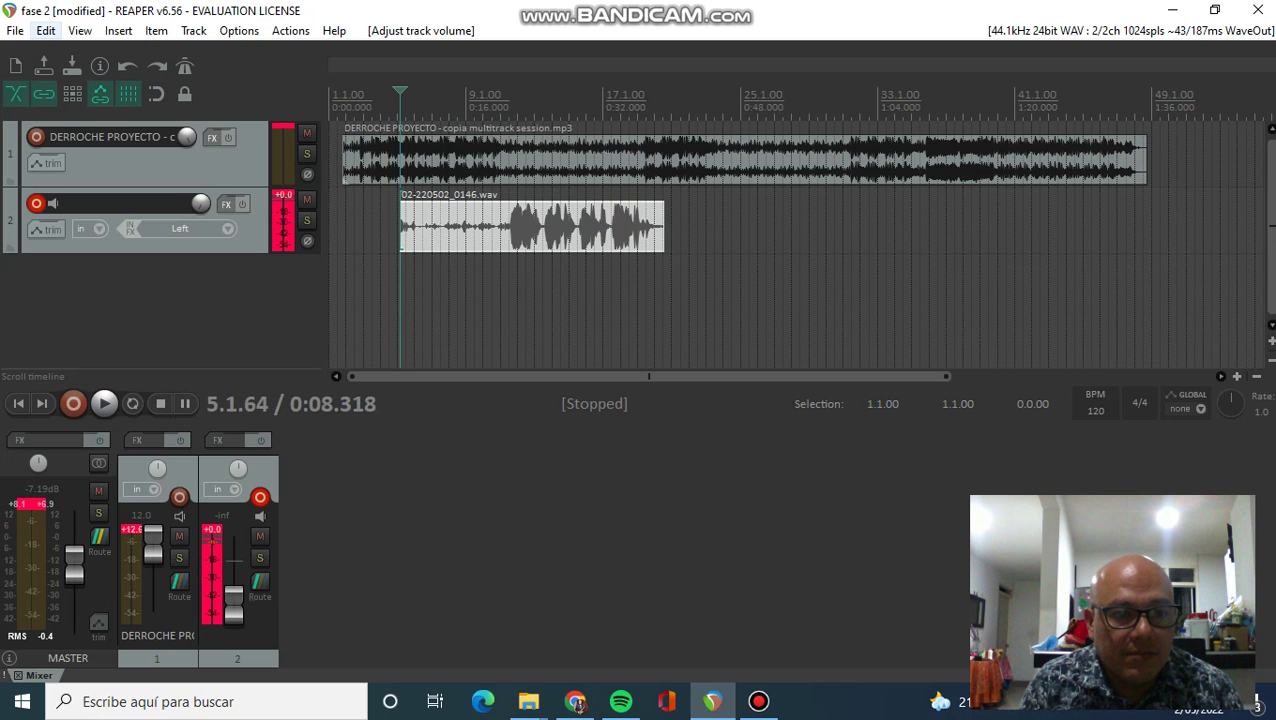
pyautogui.click(15, 30)
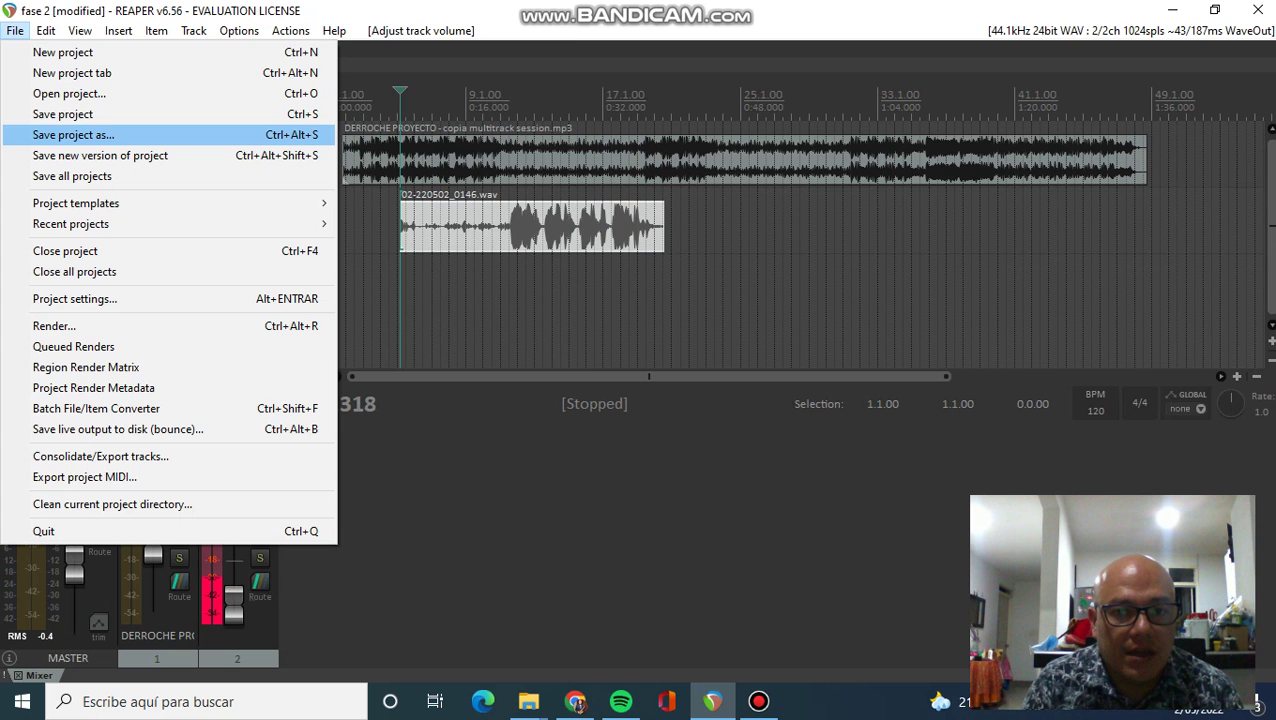
pyautogui.press('Escape')
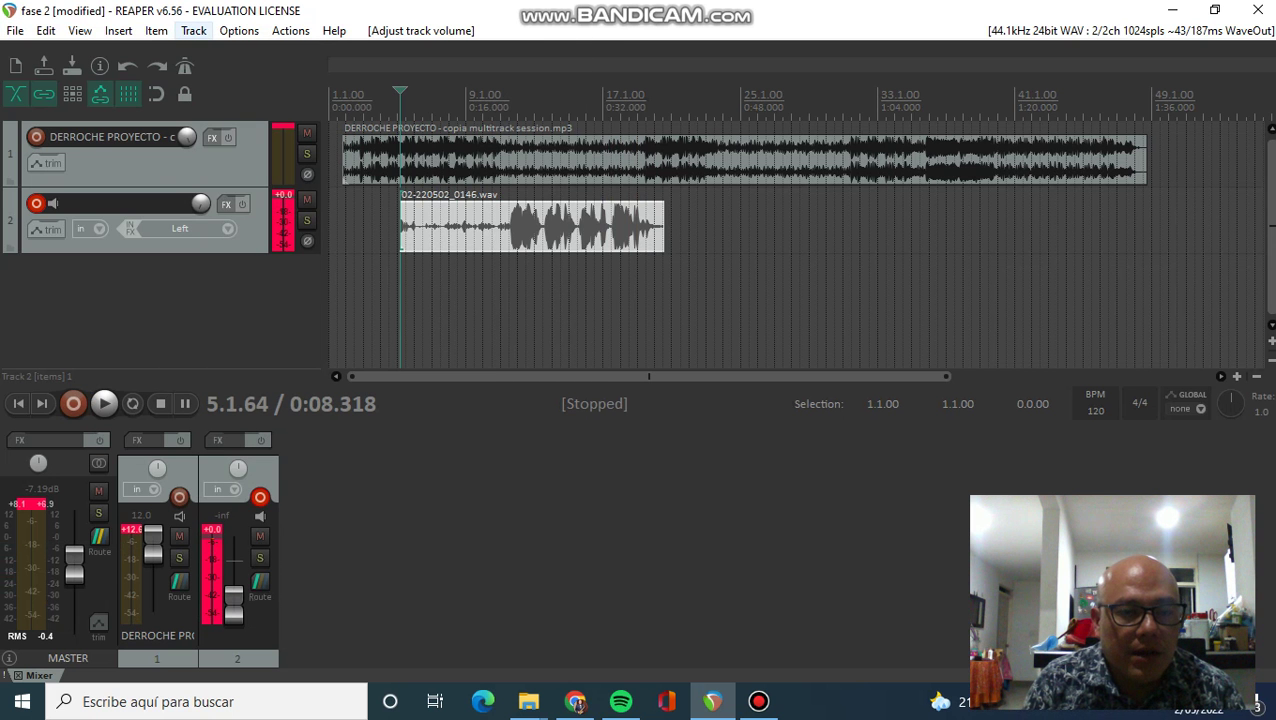
pyautogui.press('Right')
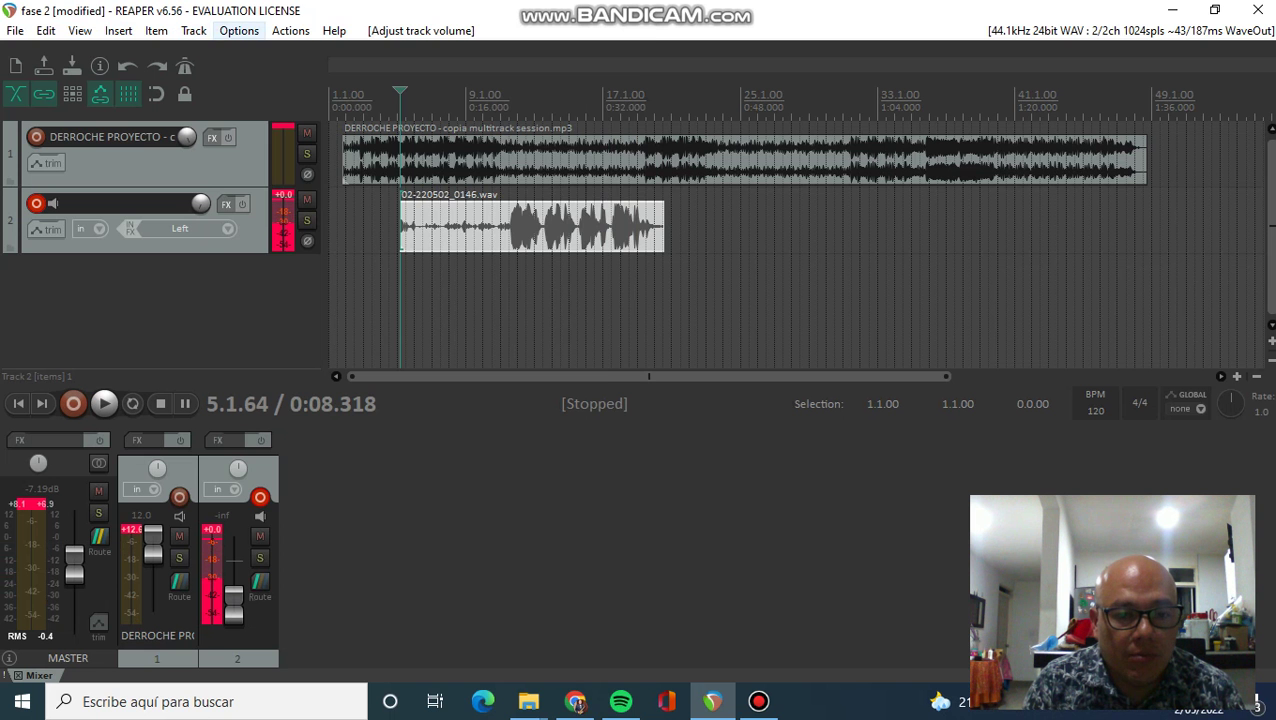
pyautogui.press('Down')
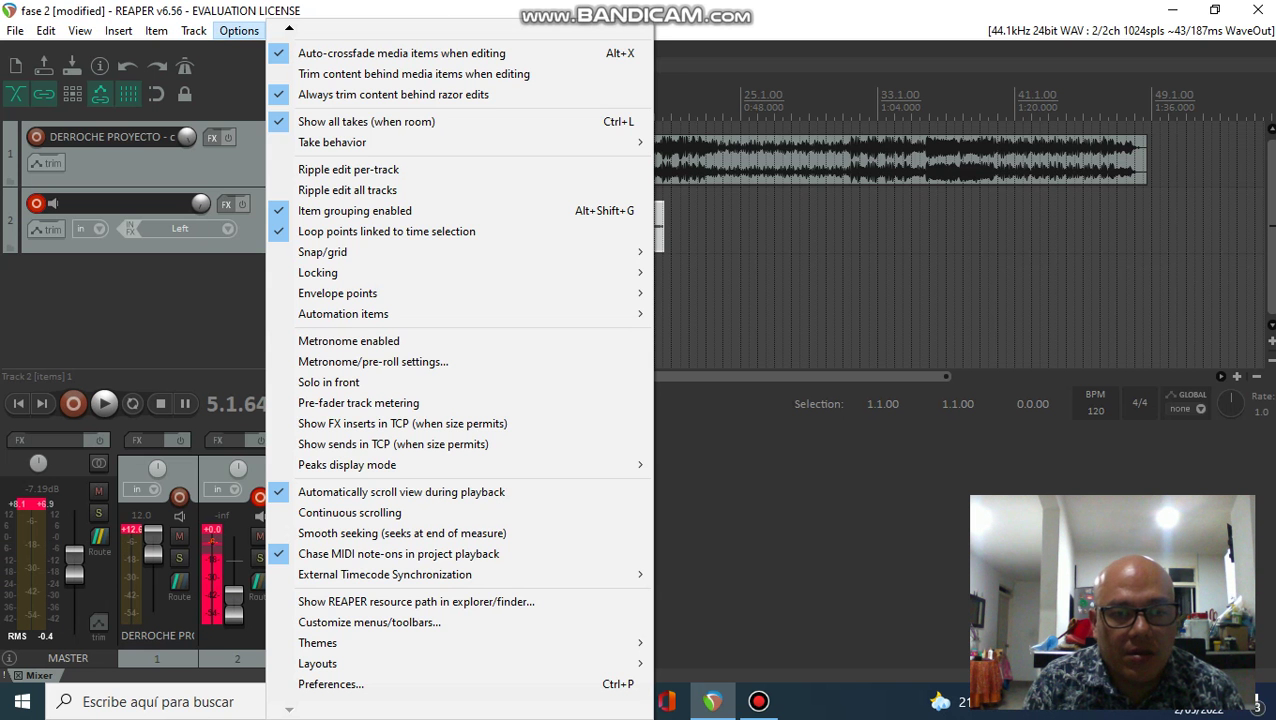
pyautogui.press('Right')
pyautogui.press('Right')
# Open the Render to File settings, examine the available output formats, and close them without rendering.
pyautogui.press('Right')
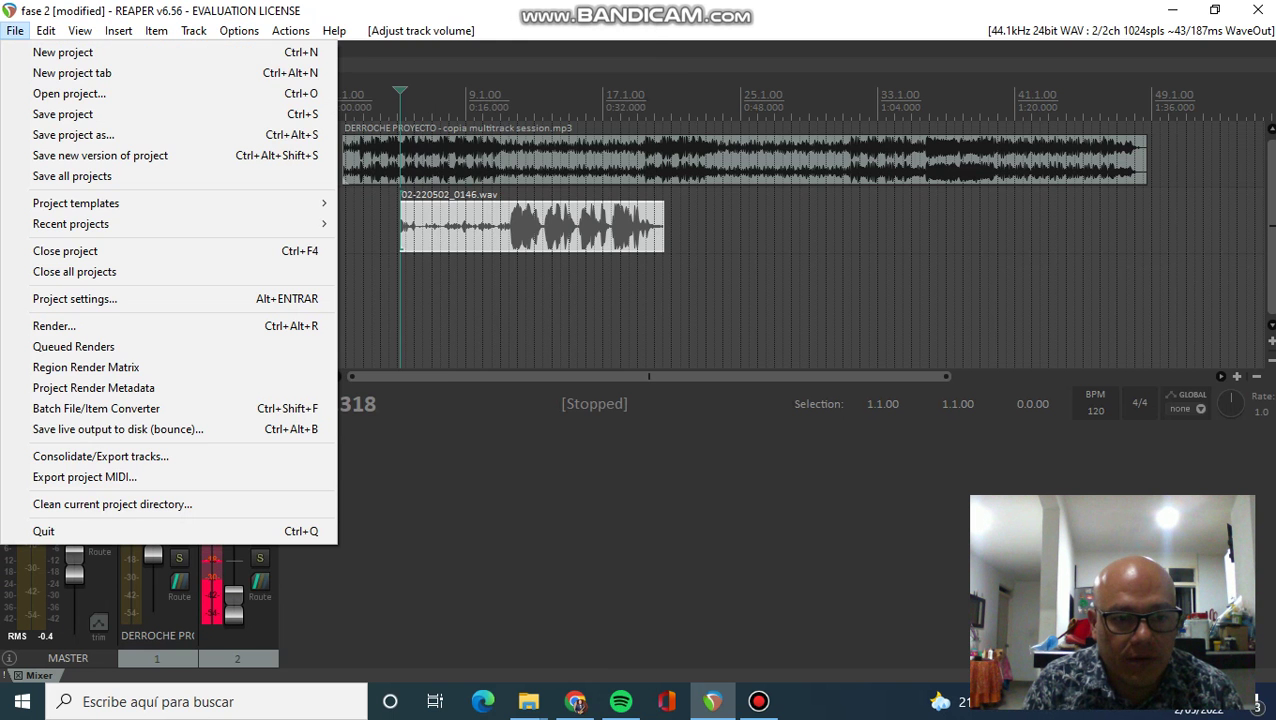
pyautogui.press('p')
pyautogui.press('Down')
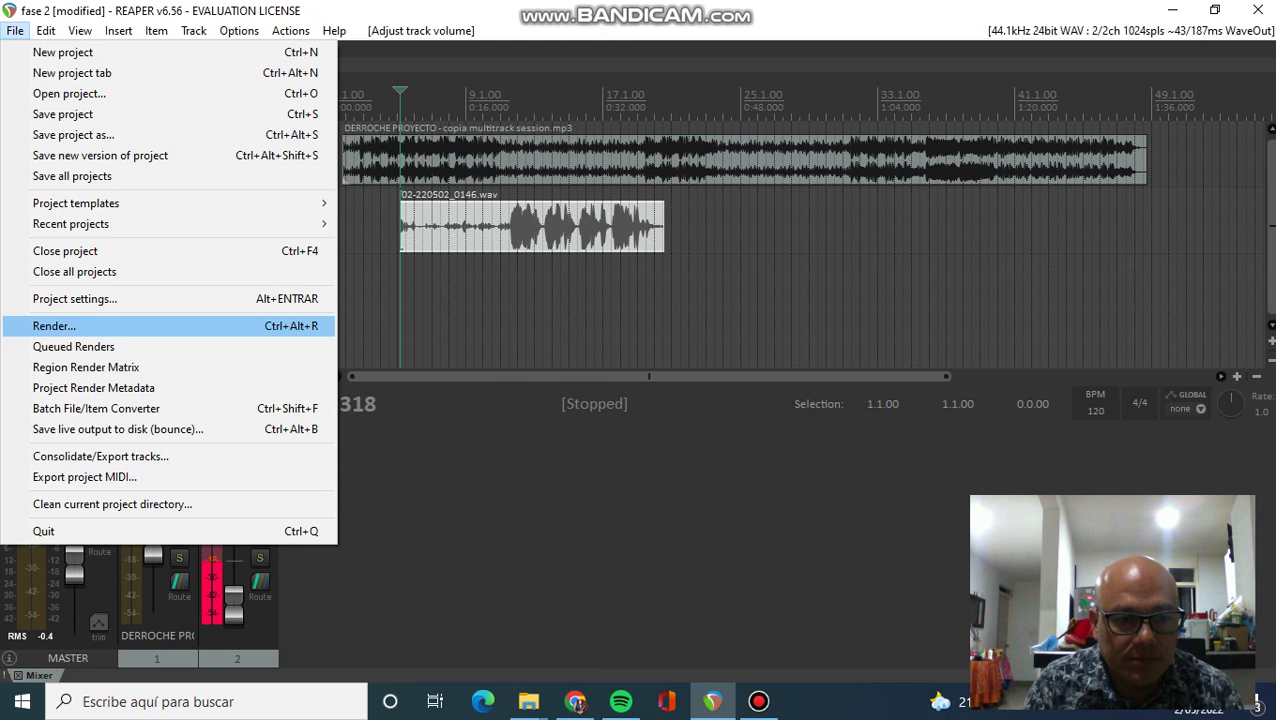
pyautogui.press('Return')
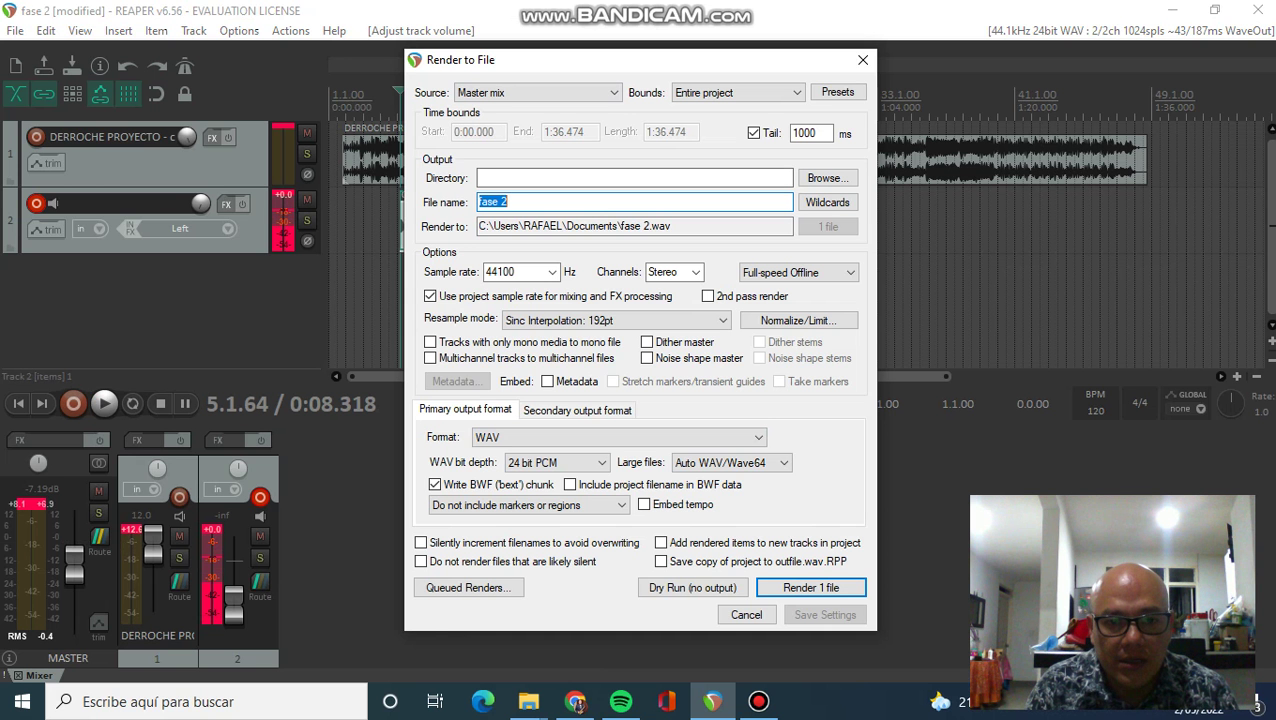
pyautogui.click(620, 437)
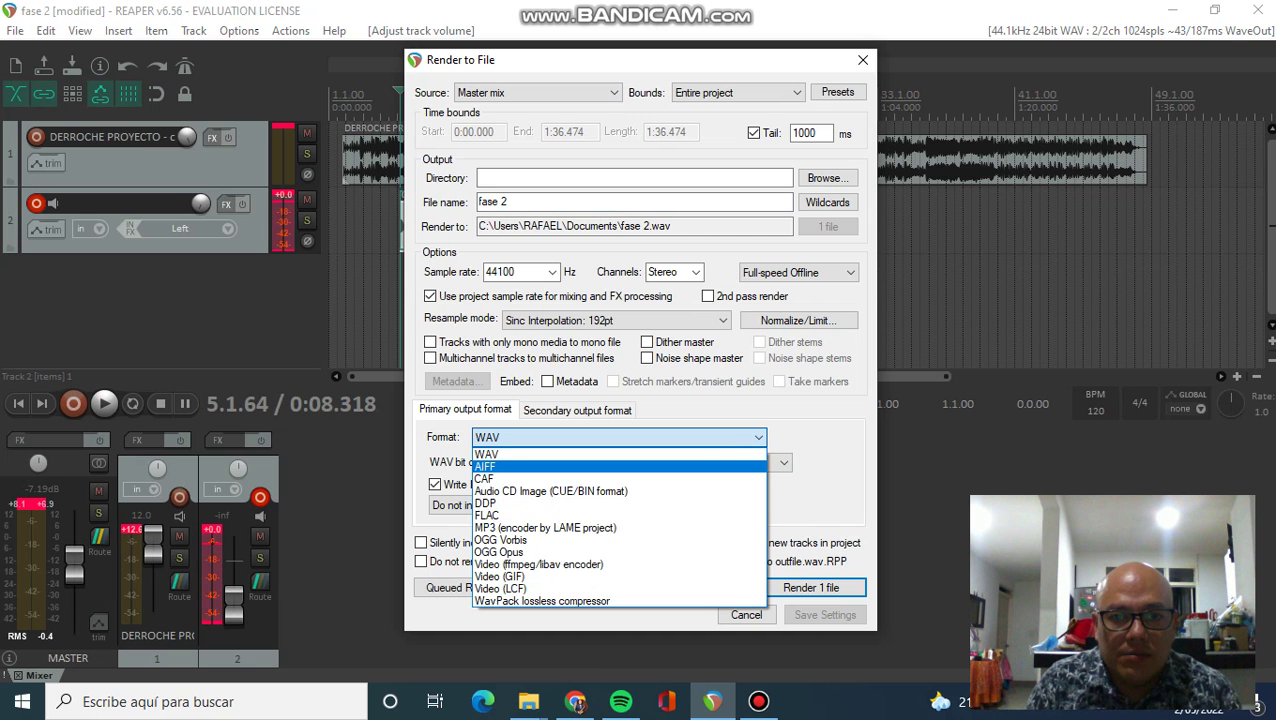
pyautogui.press('Escape')
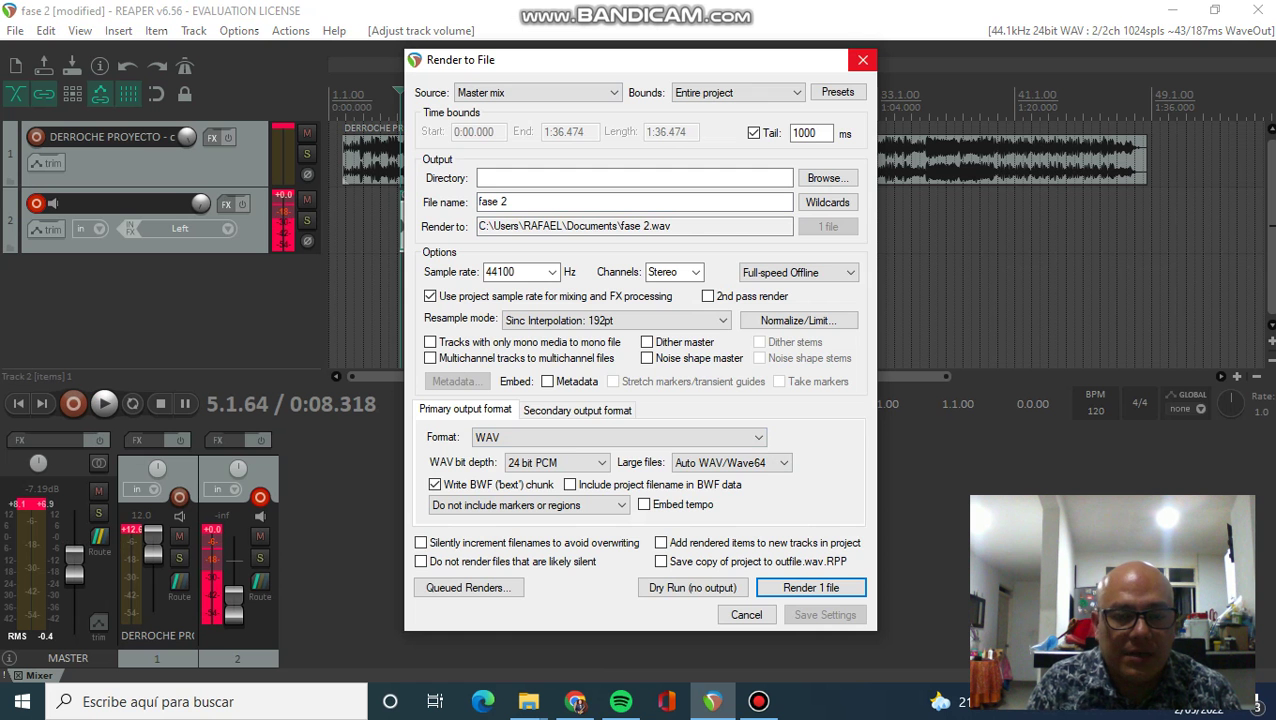
pyautogui.click(862, 60)
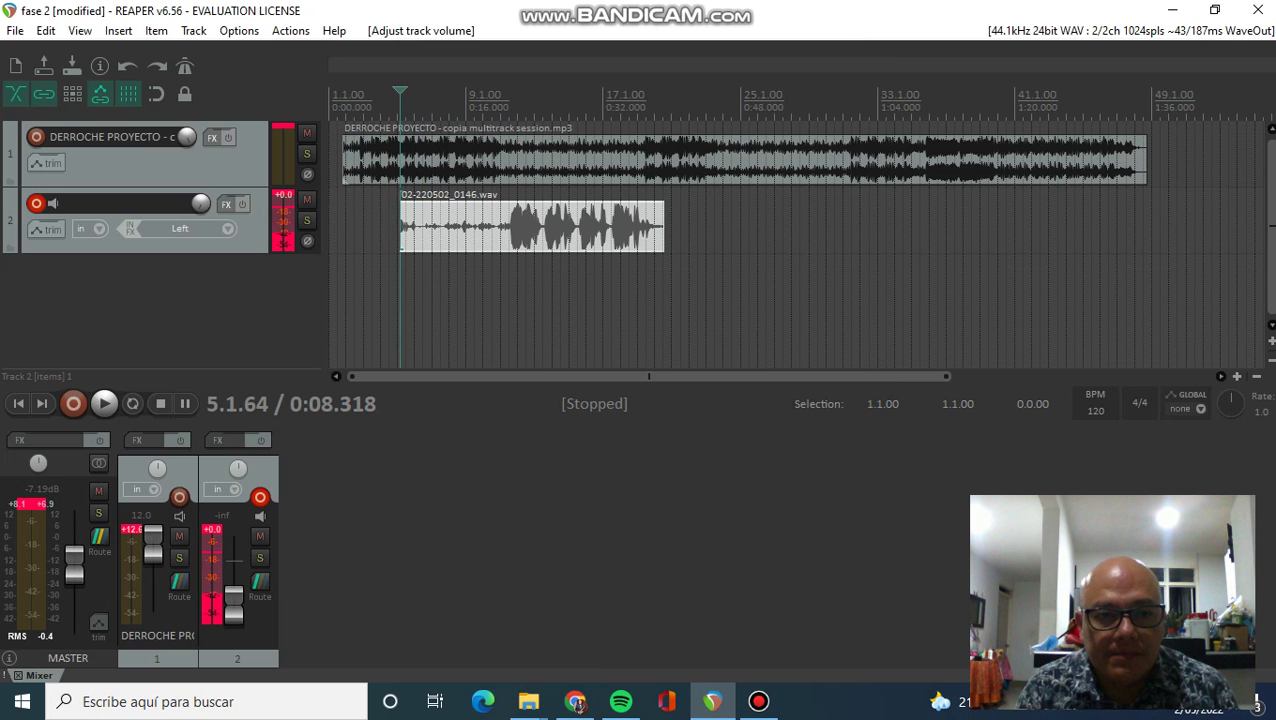